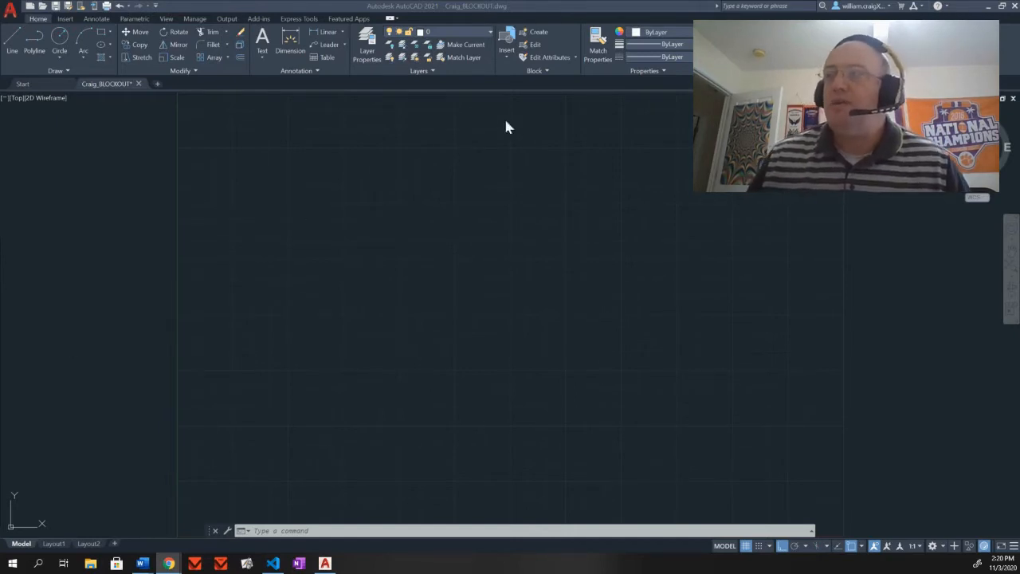
Make WALLS_EXTERIOR the current layer and start the wall outline with a 5'4" line at 0°.
click(435, 36)
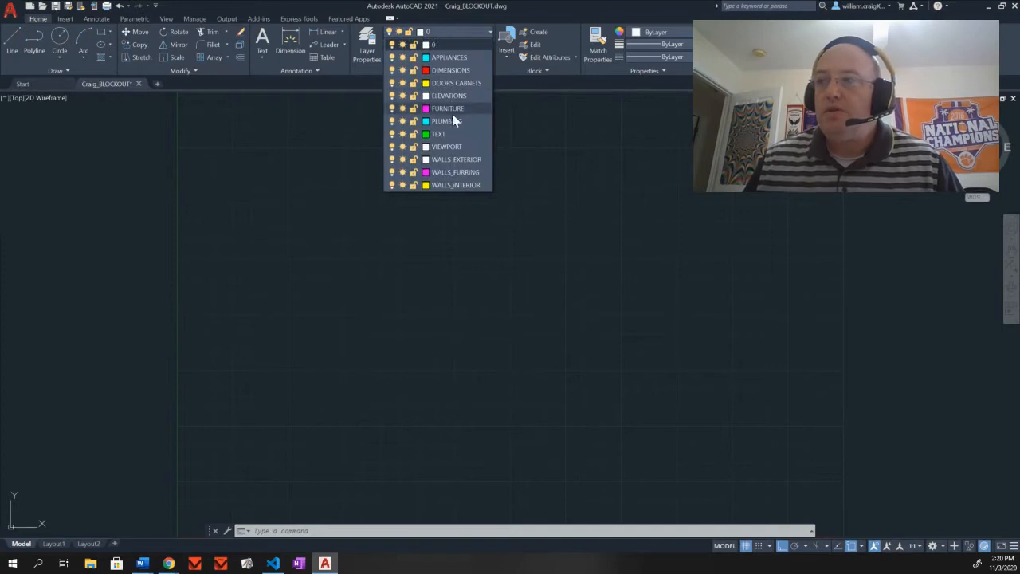
click(465, 158)
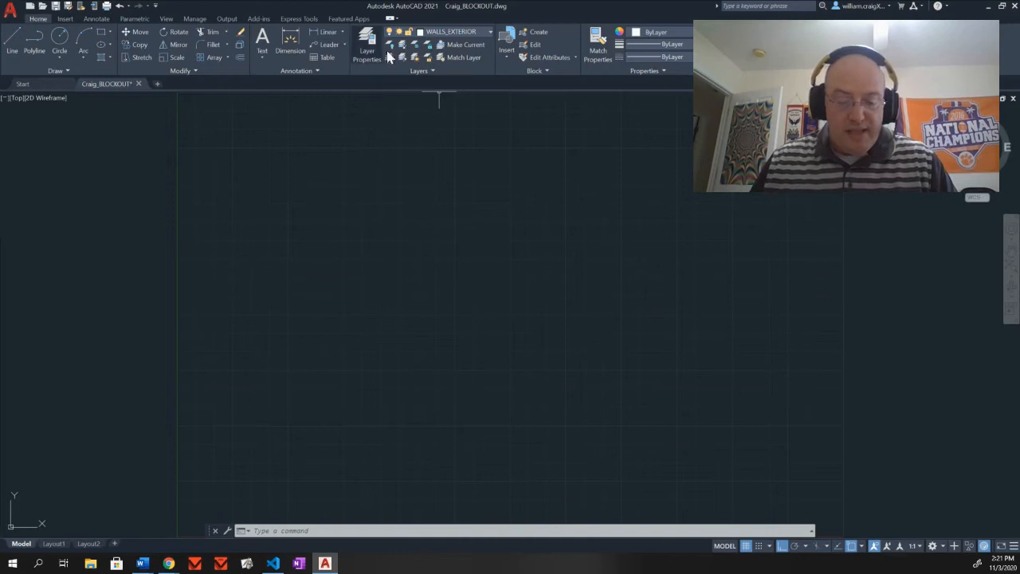
click(10, 41)
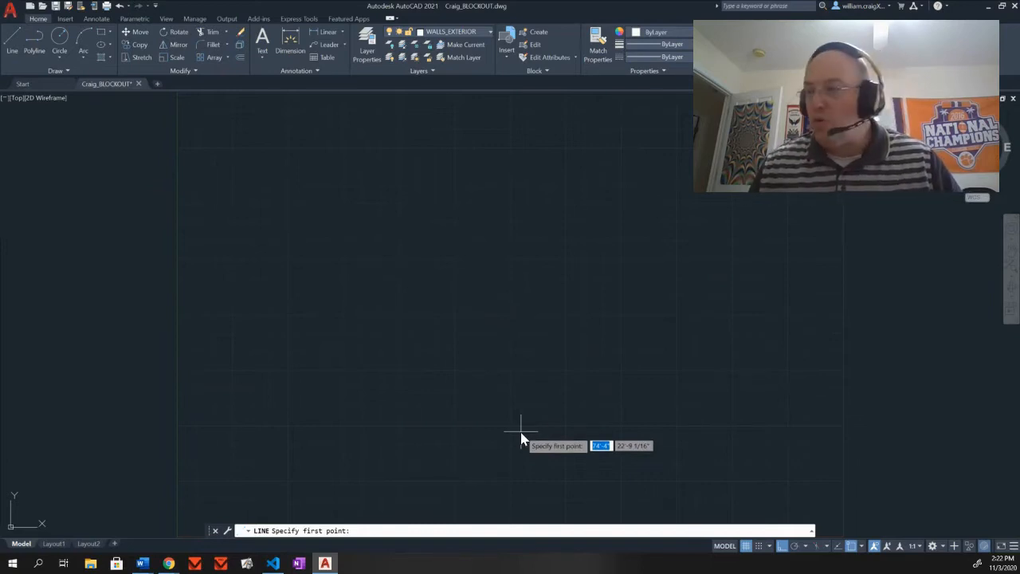
middle_drag(535, 417, 502, 337)
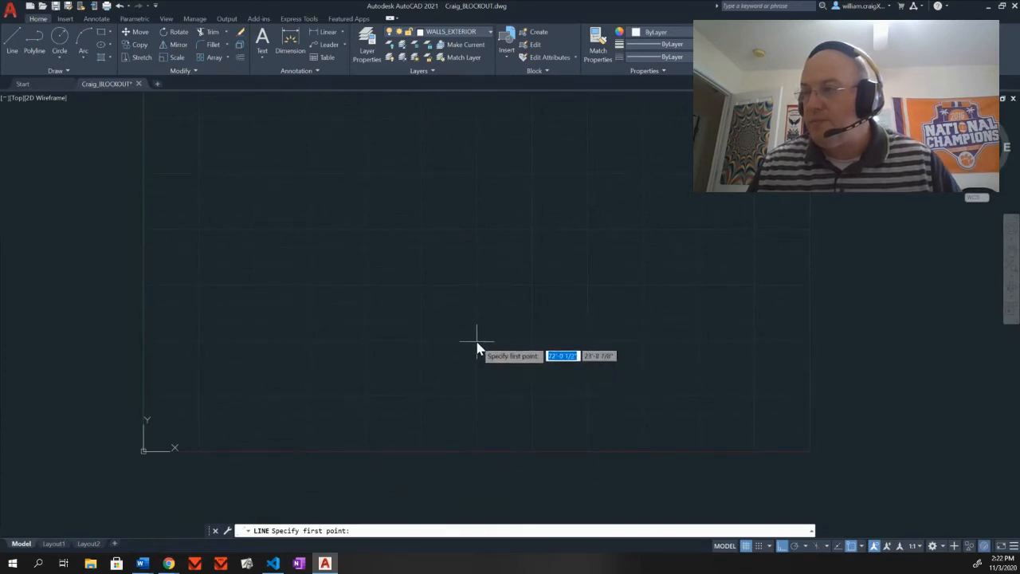
click(477, 349)
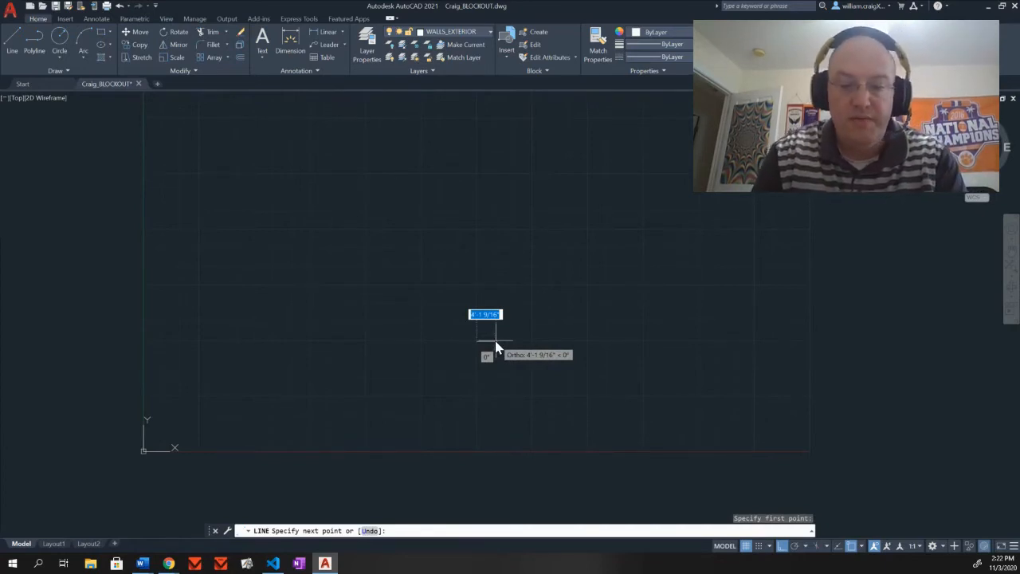
text(5'4")
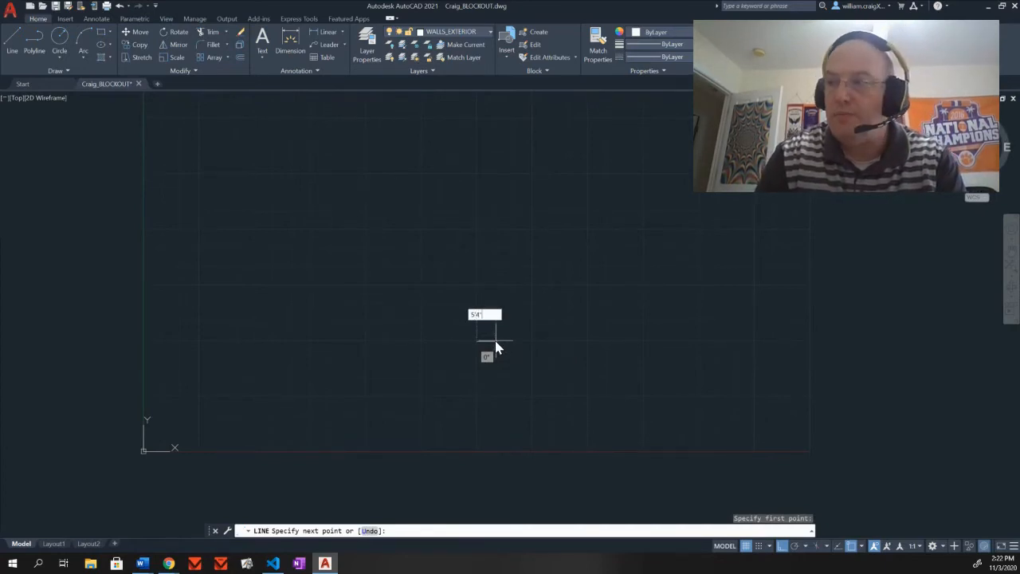
key(Tab)
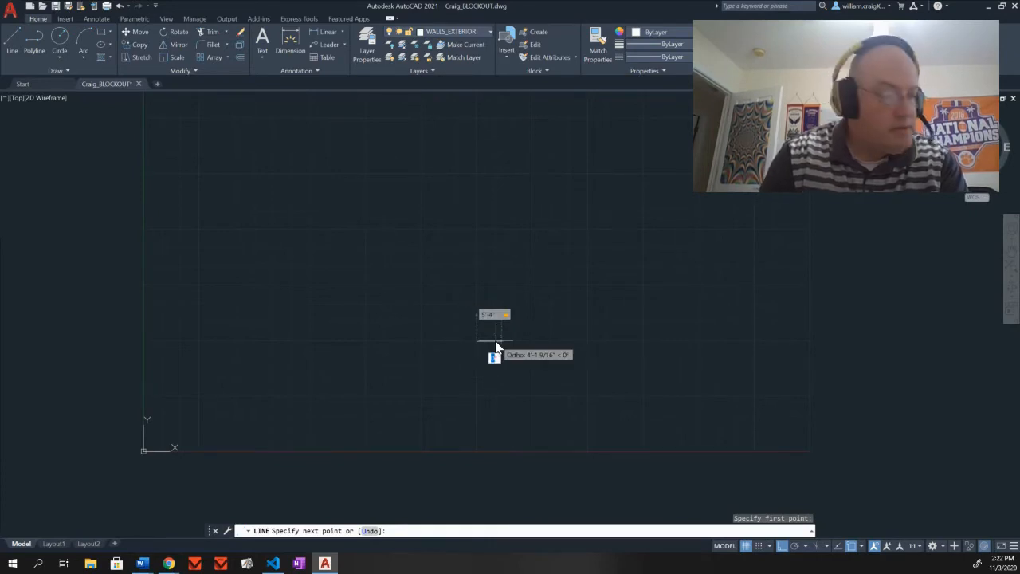
text(0)
key(Return)
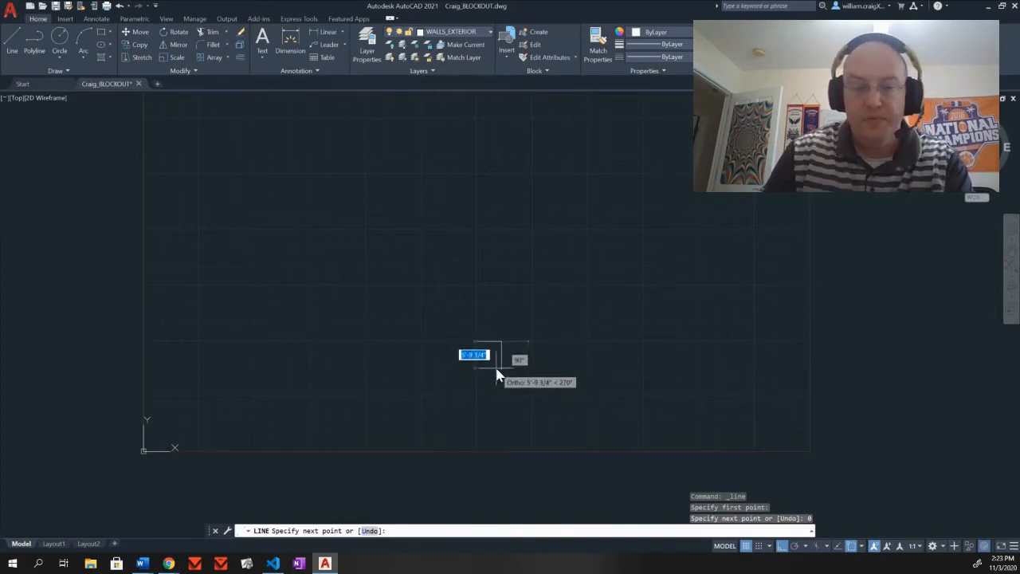
Continue the wall outline 2'8" straight down and 19'4" horizontally to the right at 0°.
text(2)
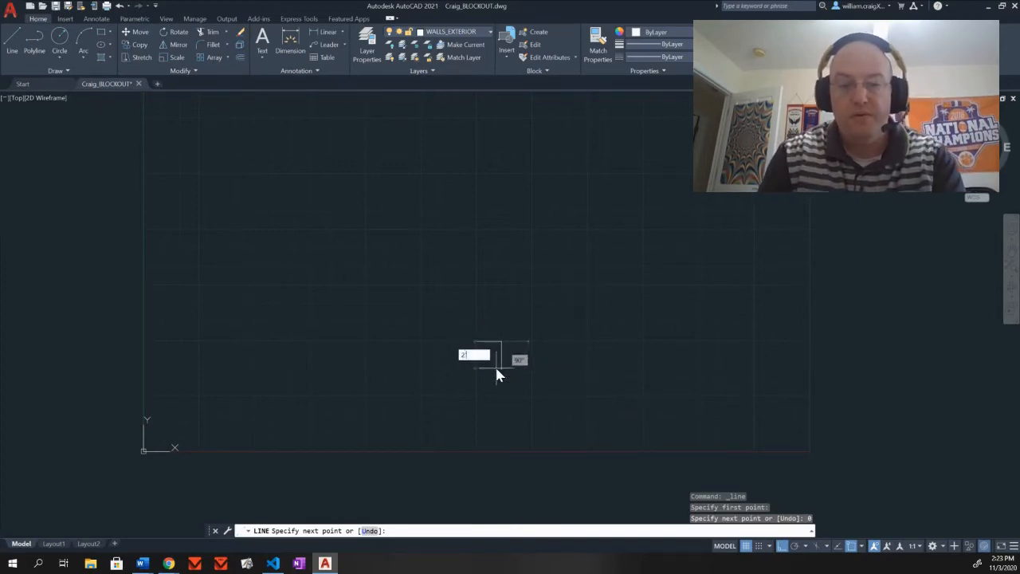
text('8)
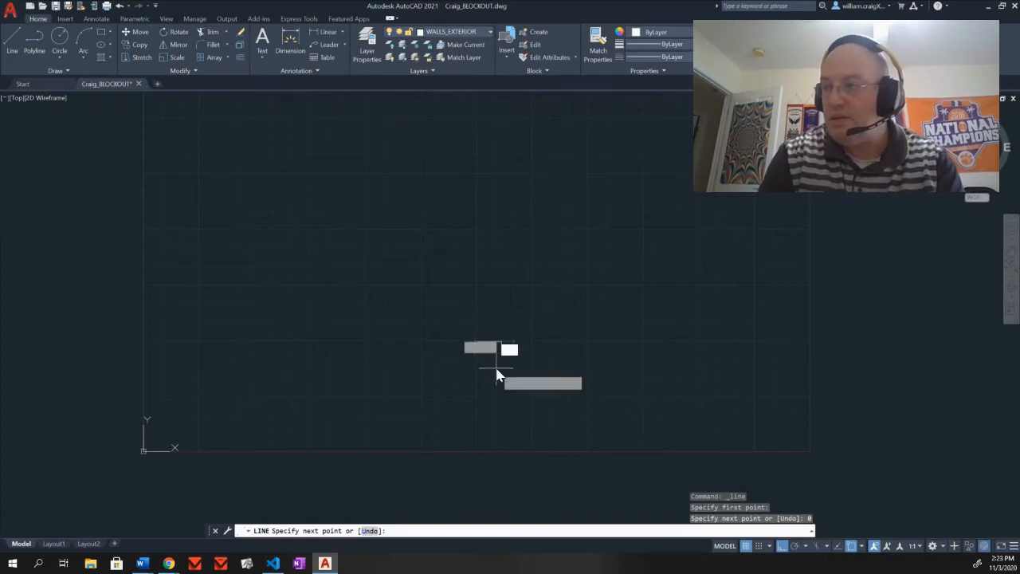
key(Return)
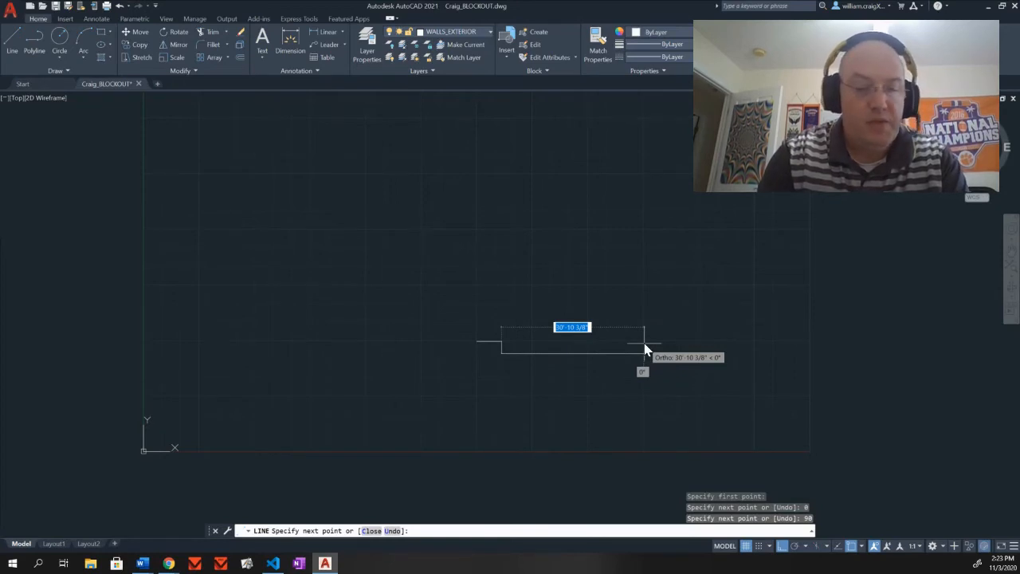
text(19)
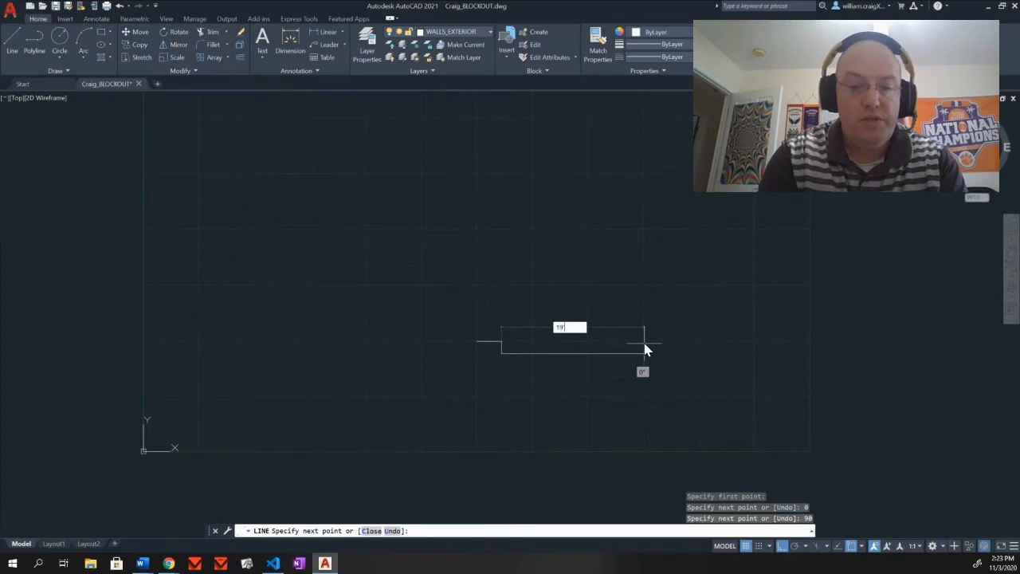
text('-4)
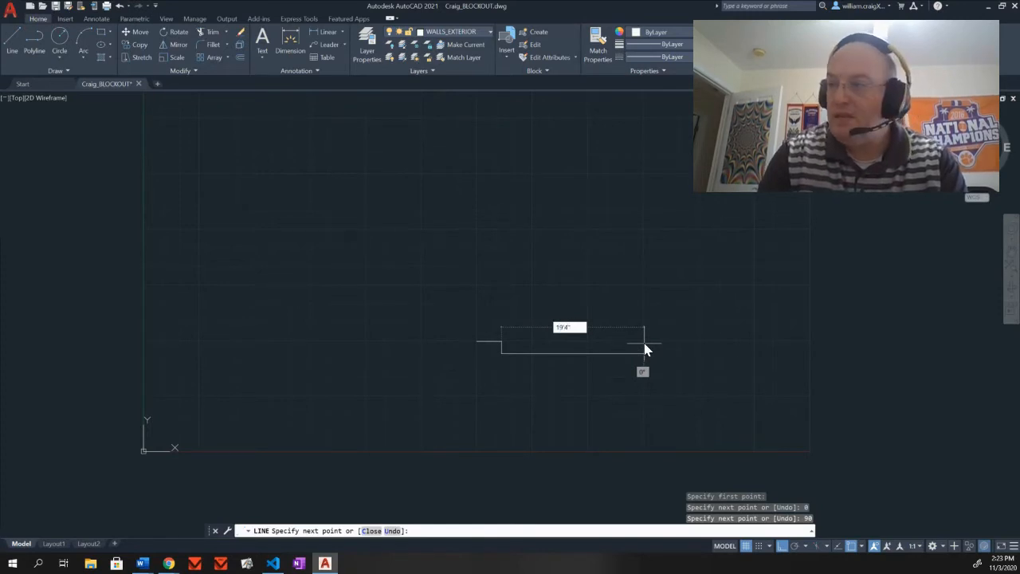
key(Tab)
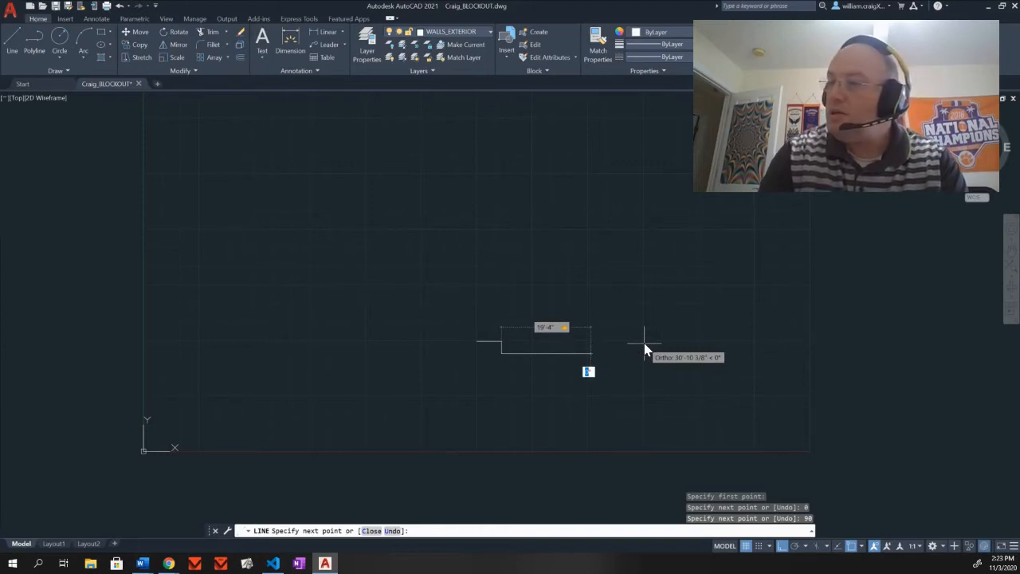
key(Return)
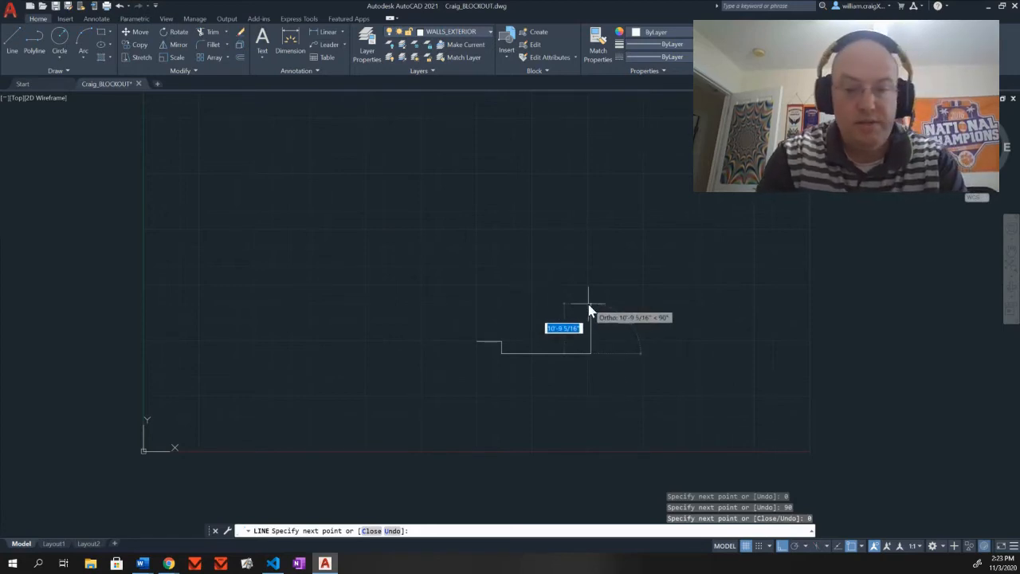
Continue the wall outline 16'8" straight up at 90° and 4'8" to the left at 180°.
text(16'8)
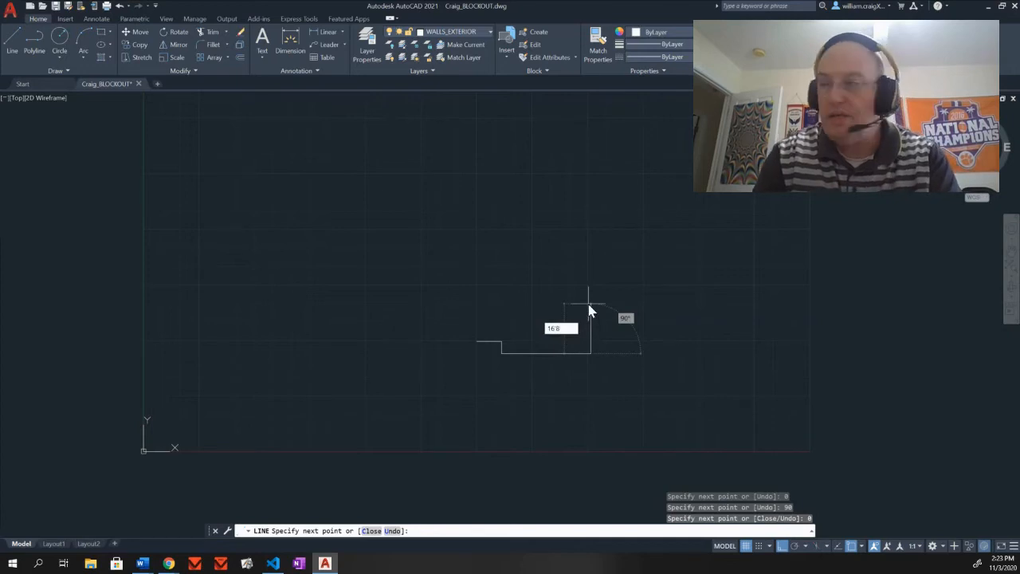
key(Tab)
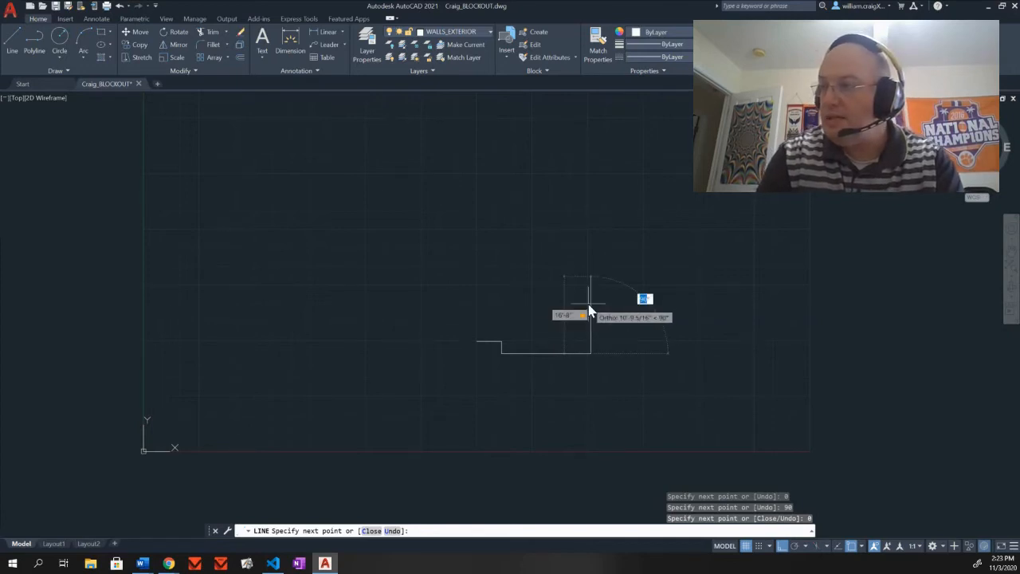
key(Return)
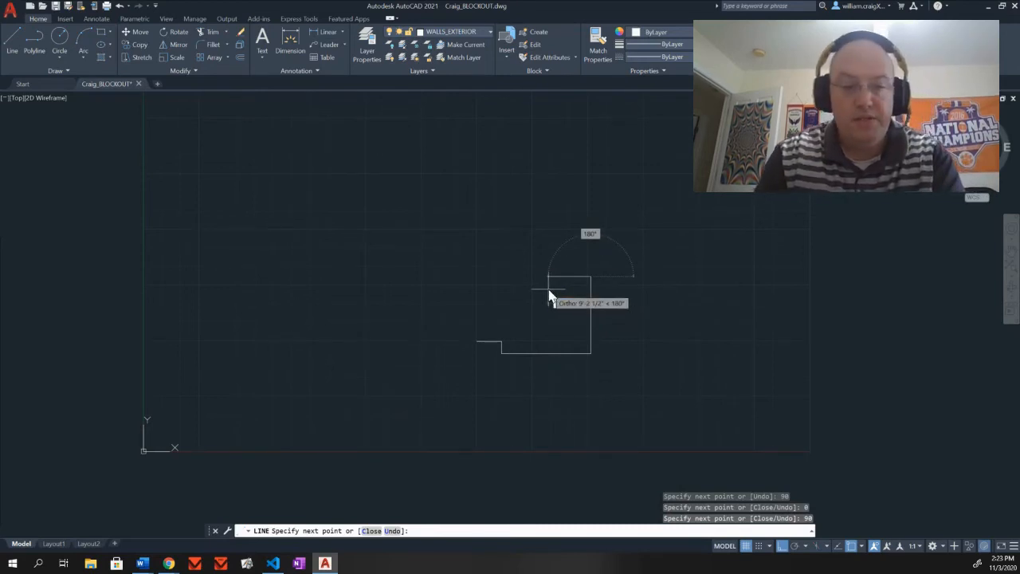
text(4'8)
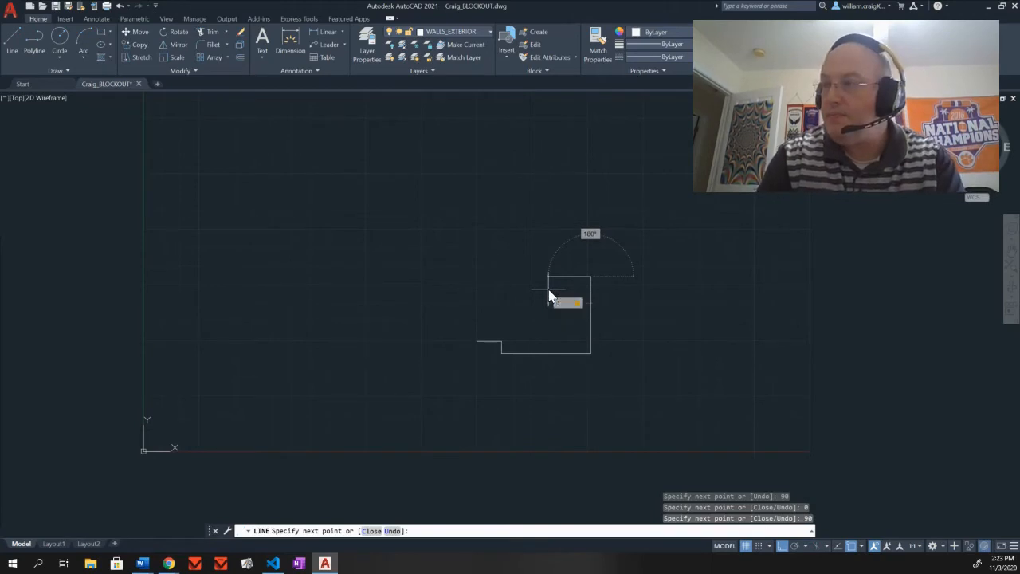
key(Tab)
key(Return)
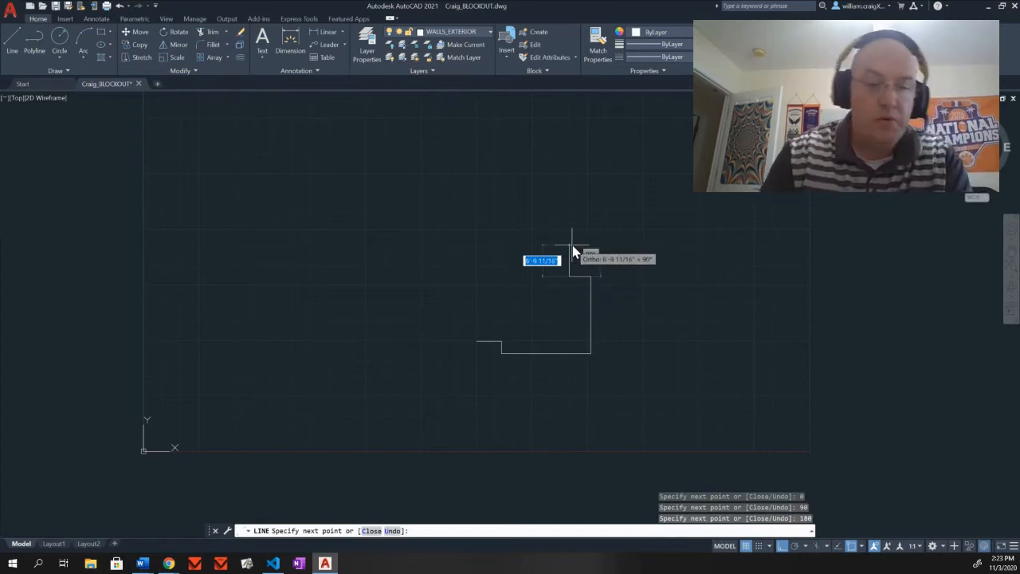
Add a 4'4" vertical wall line going up, end the outline there and save the drawing.
text(4')
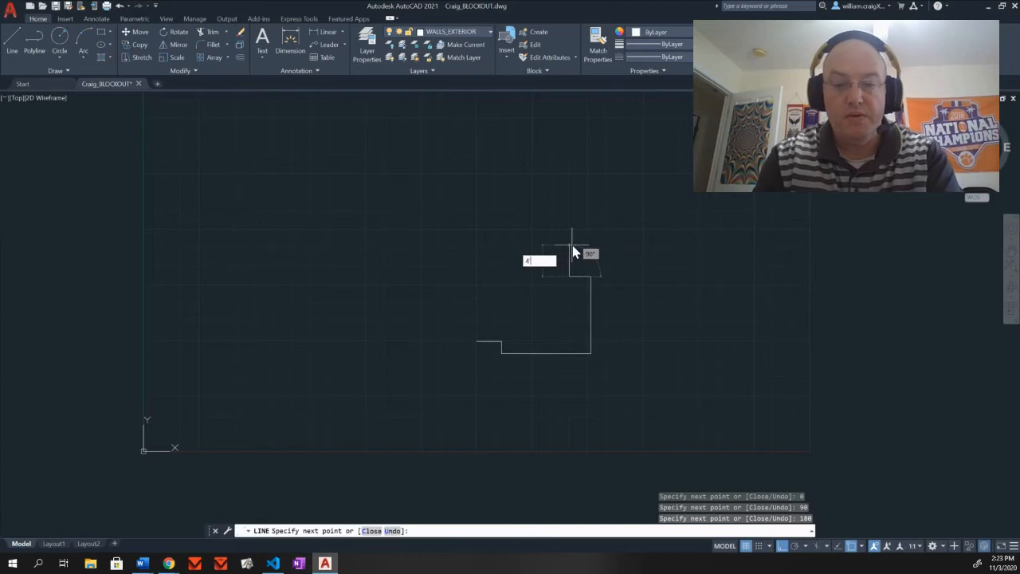
text(4")
key(Return)
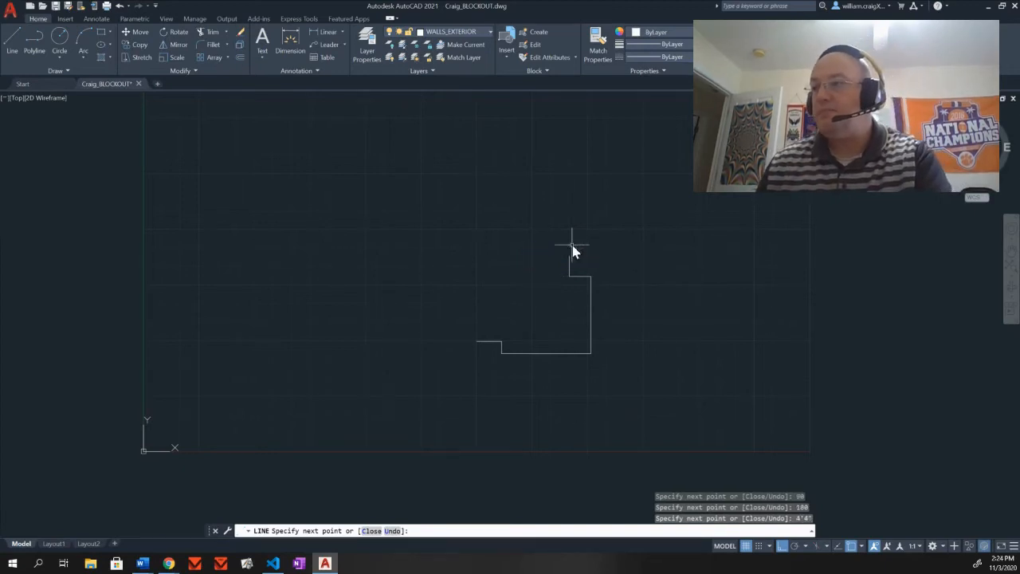
key(Escape)
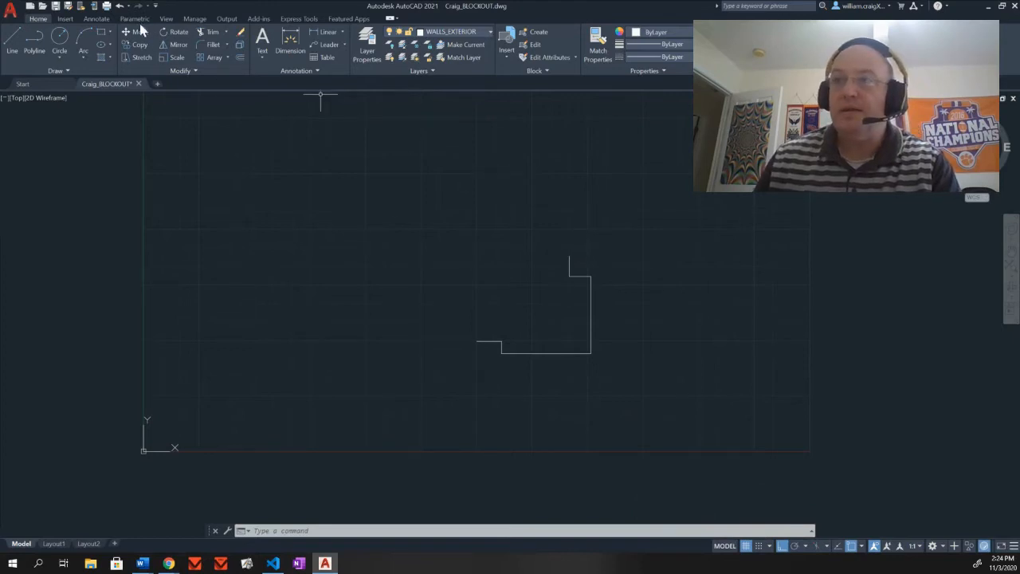
click(54, 6)
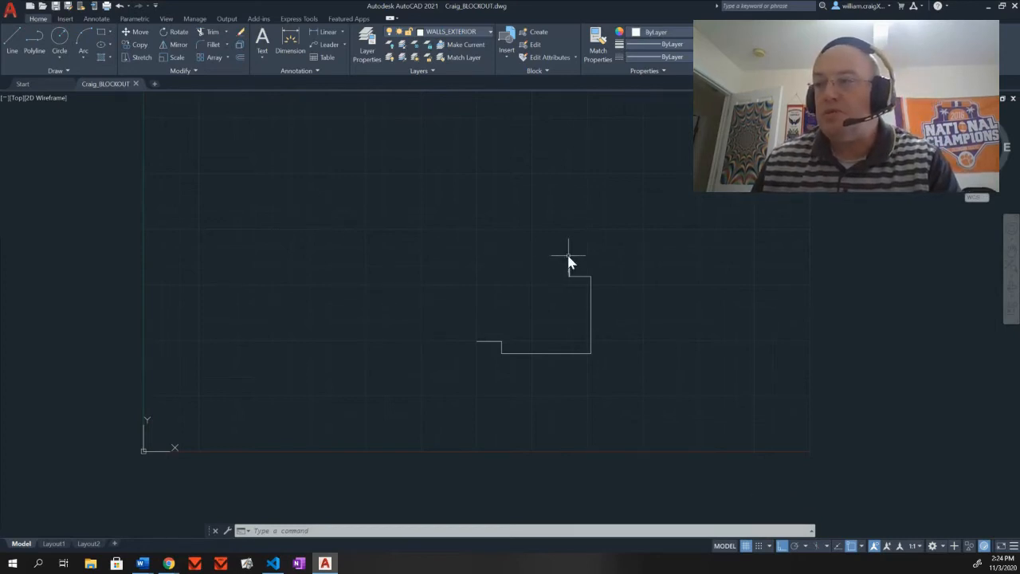
Draw a horizontal line from the open upper end of the outline leftward, past the outline's starting corner.
scroll(545, 273, up, 2)
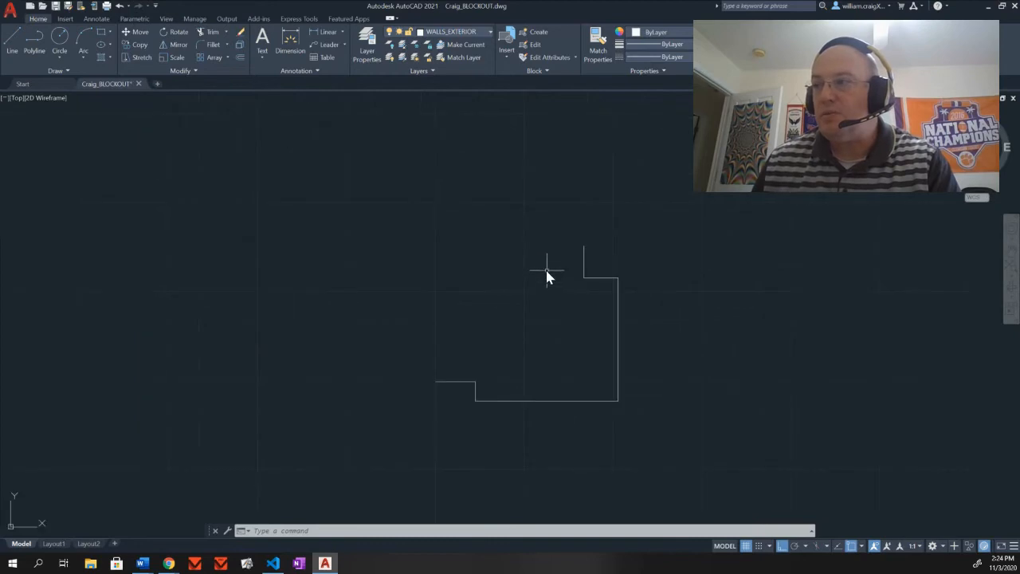
scroll(546, 264, up, 2)
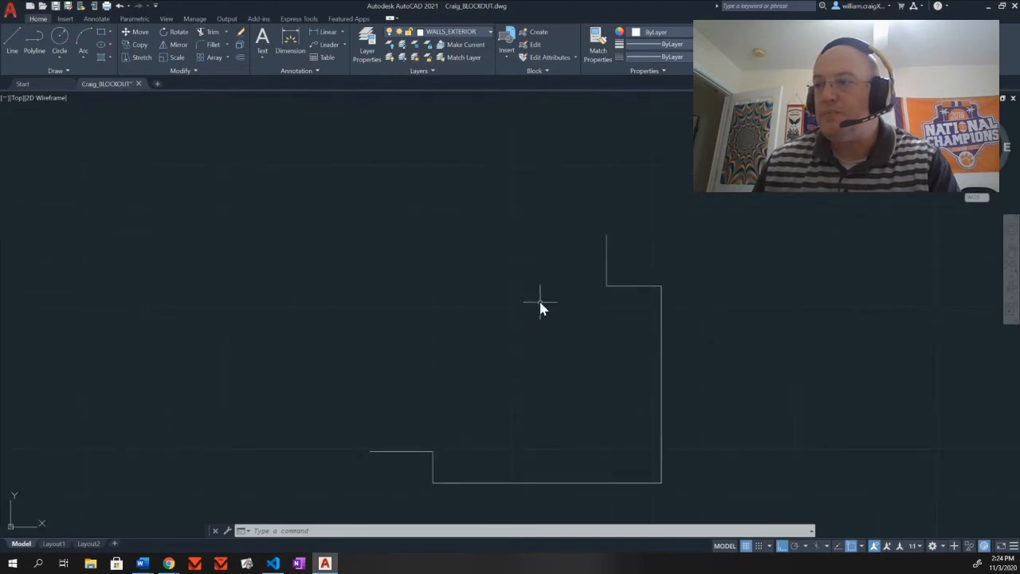
middle_drag(540, 300, 552, 268)
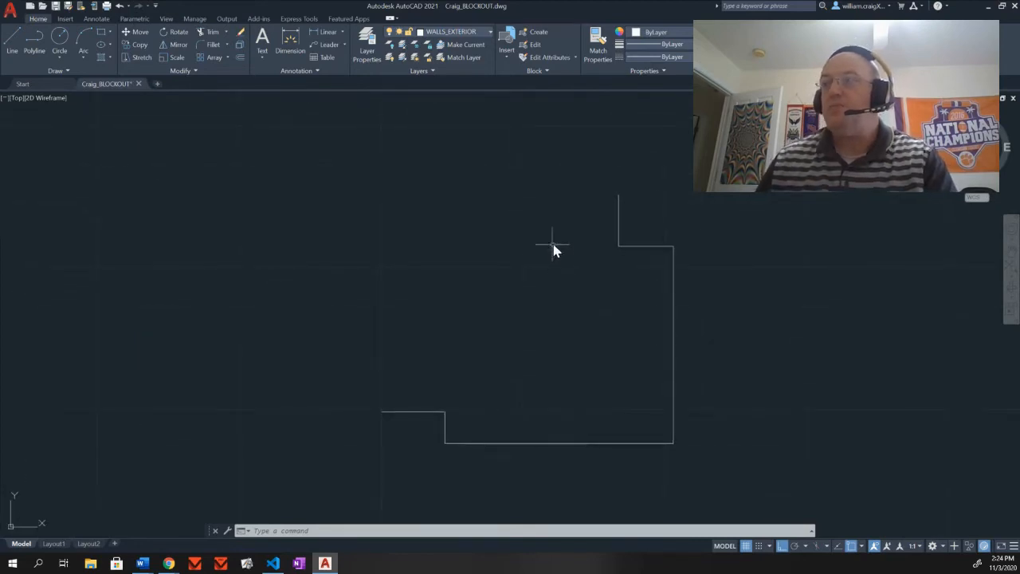
click(13, 40)
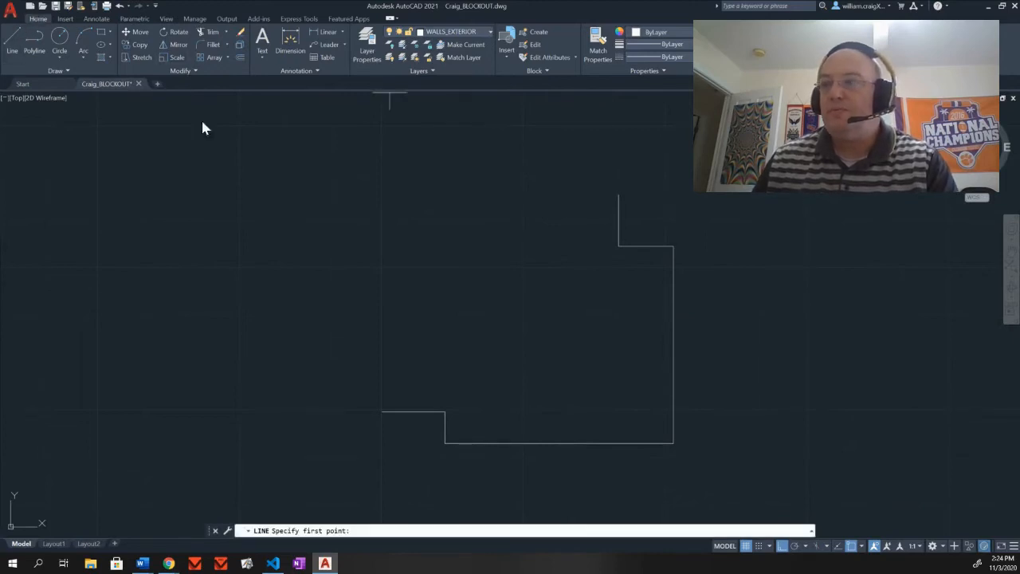
click(620, 196)
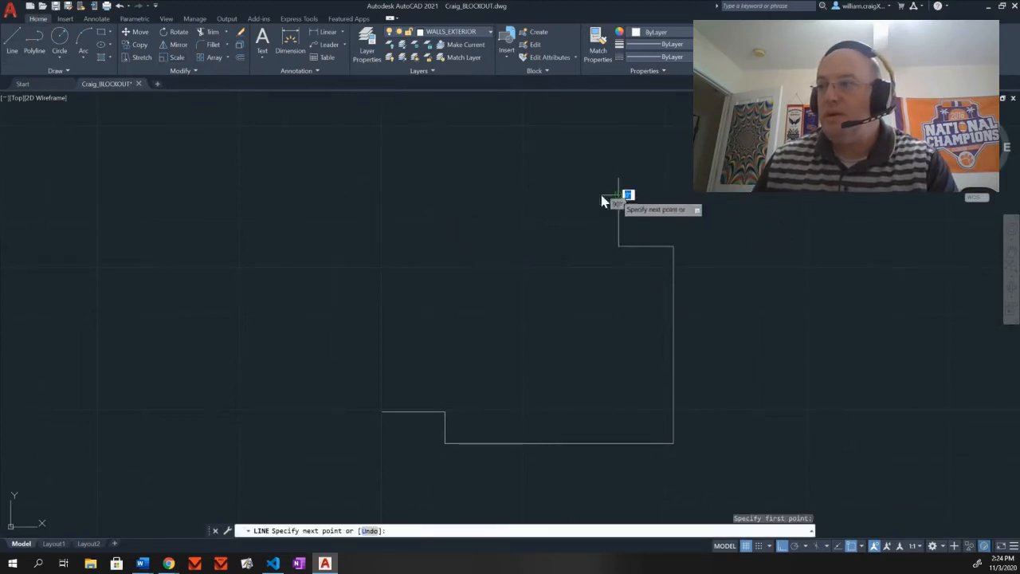
click(336, 192)
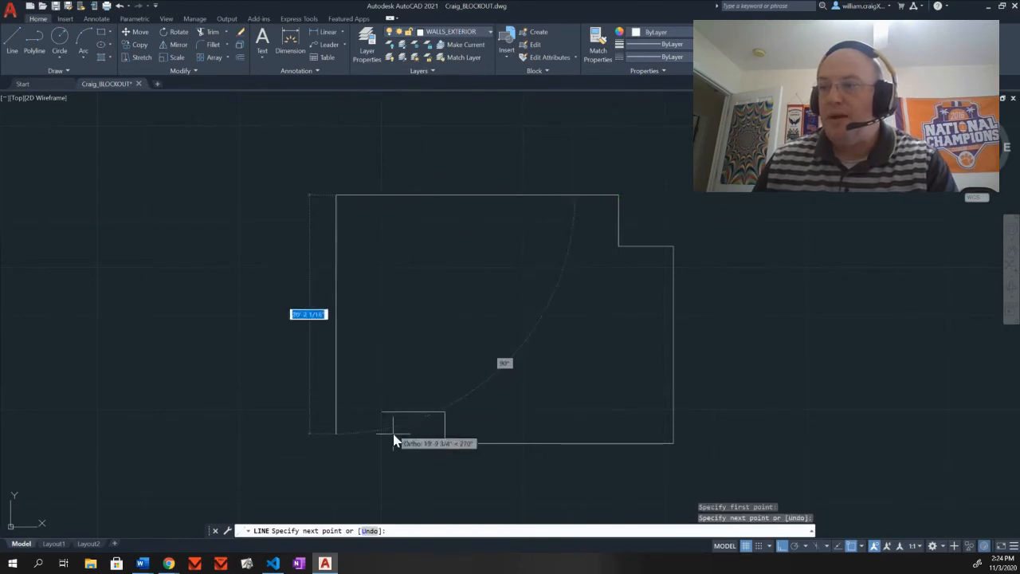
key(Escape)
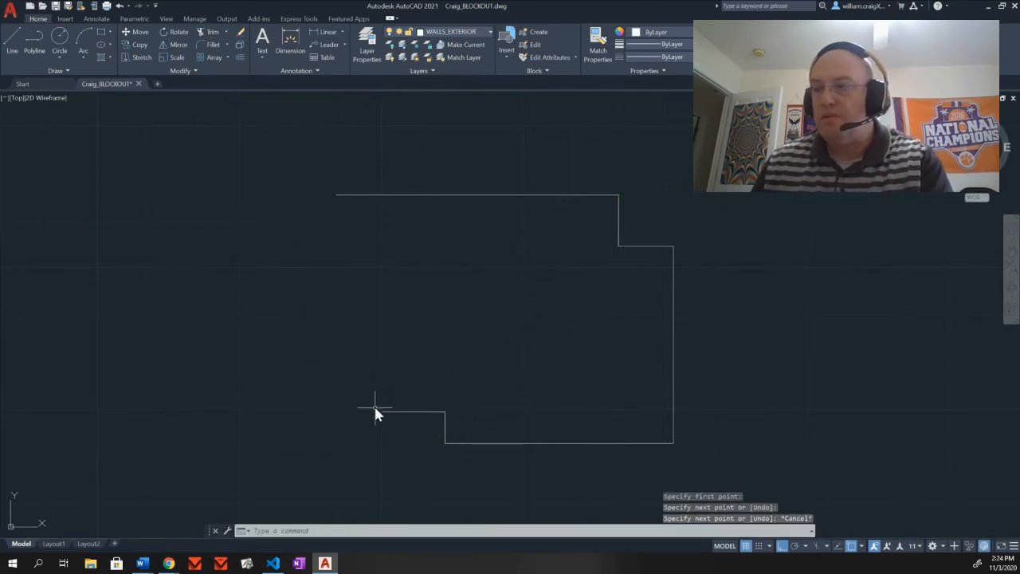
Draw a vertical line from the outline's starting endpoint upward, crossing beyond the long upper horizontal line.
click(17, 48)
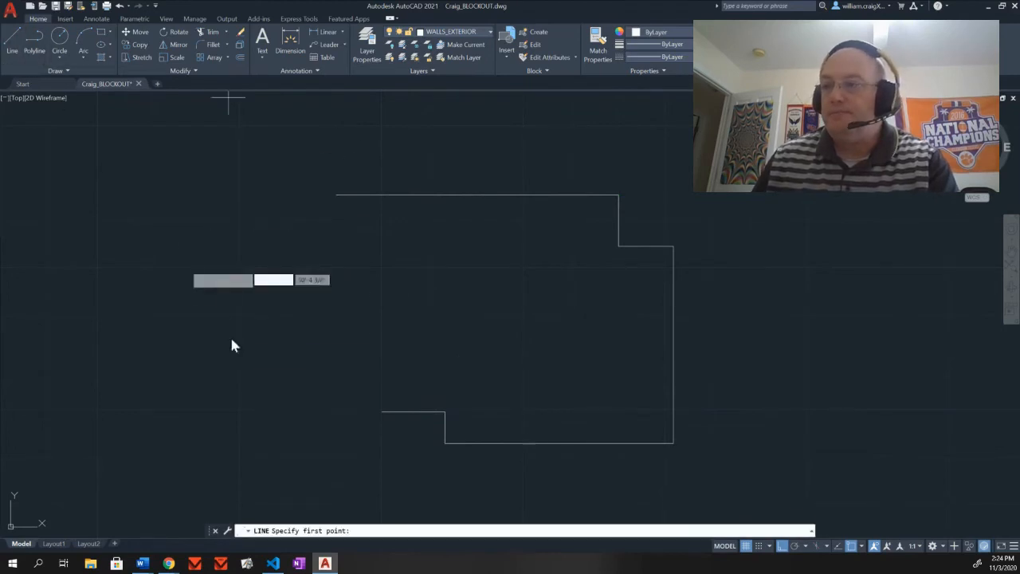
click(381, 413)
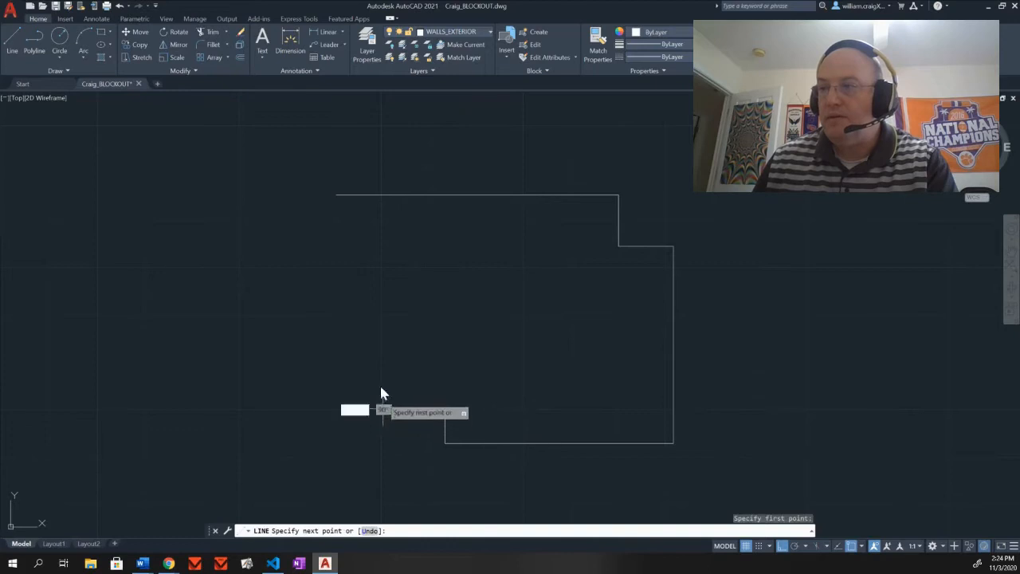
click(358, 154)
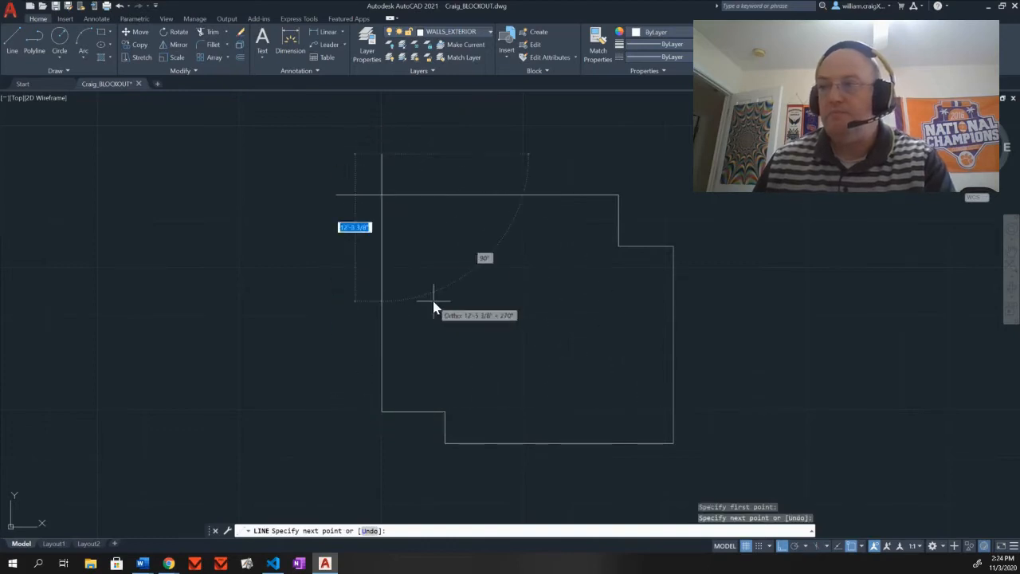
key(Escape)
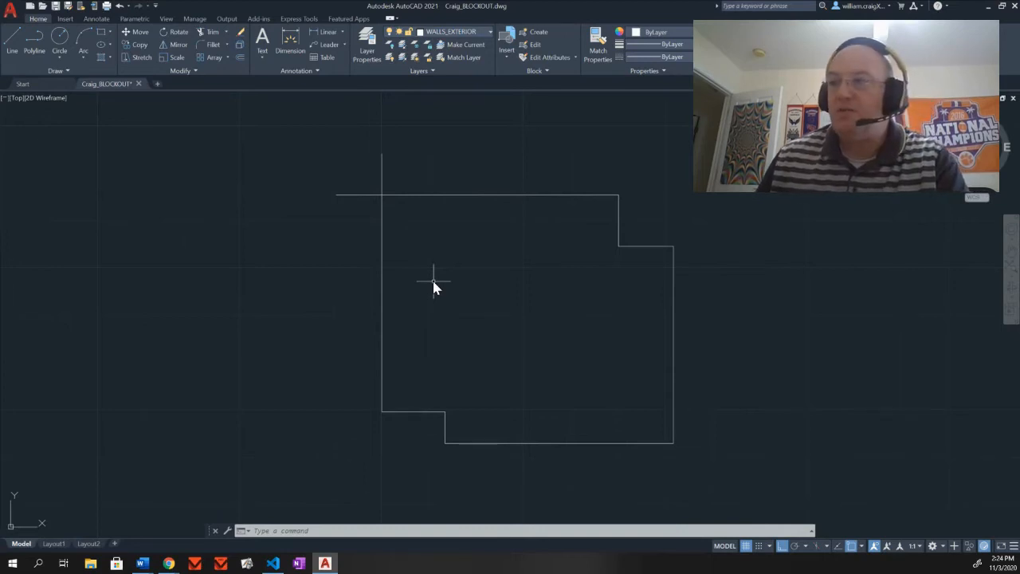
Set the long upper horizontal line and the left vertical line to the CENTER linetype and green colour.
click(404, 195)
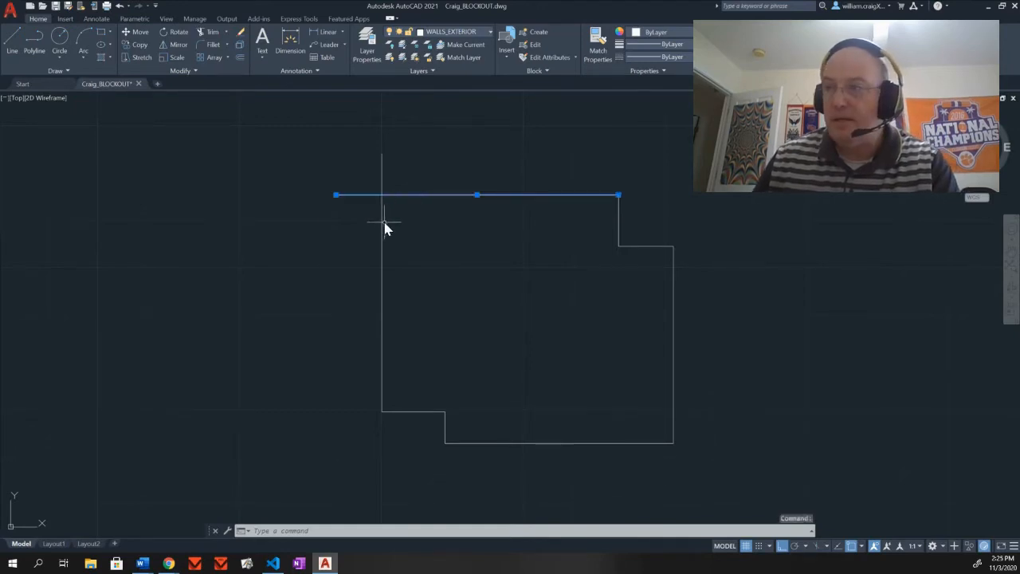
click(382, 221)
click(382, 226)
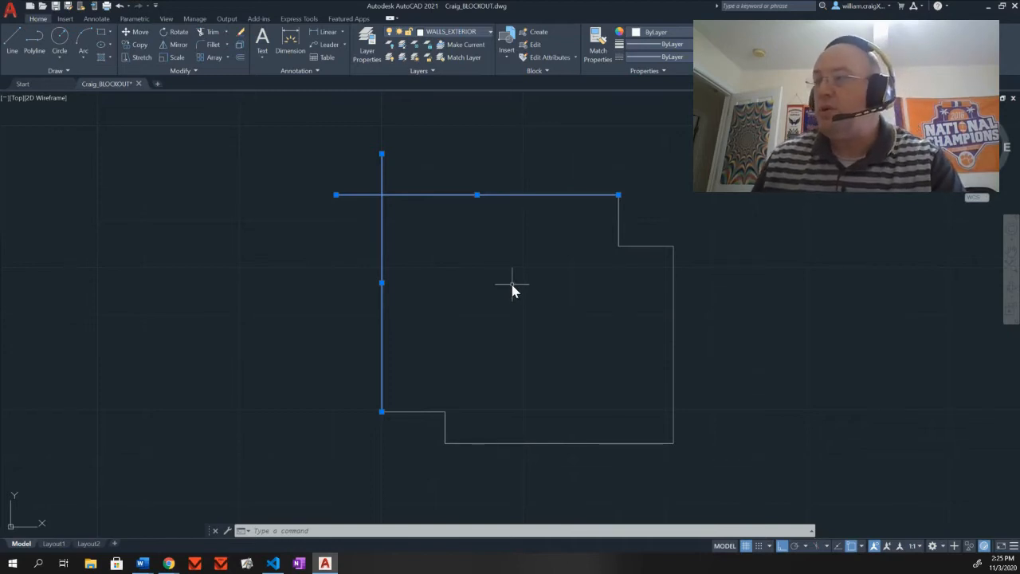
click(635, 61)
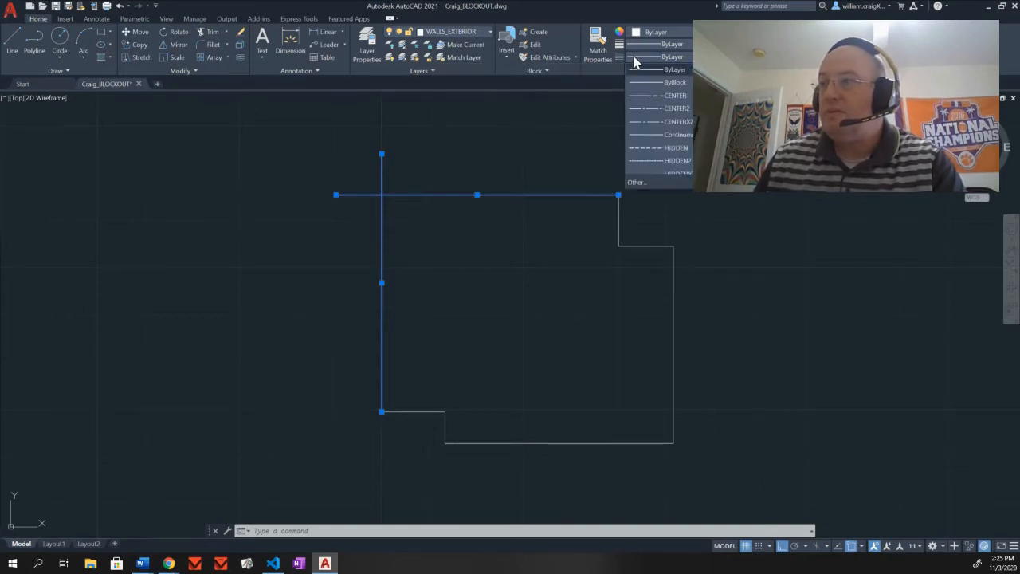
click(660, 96)
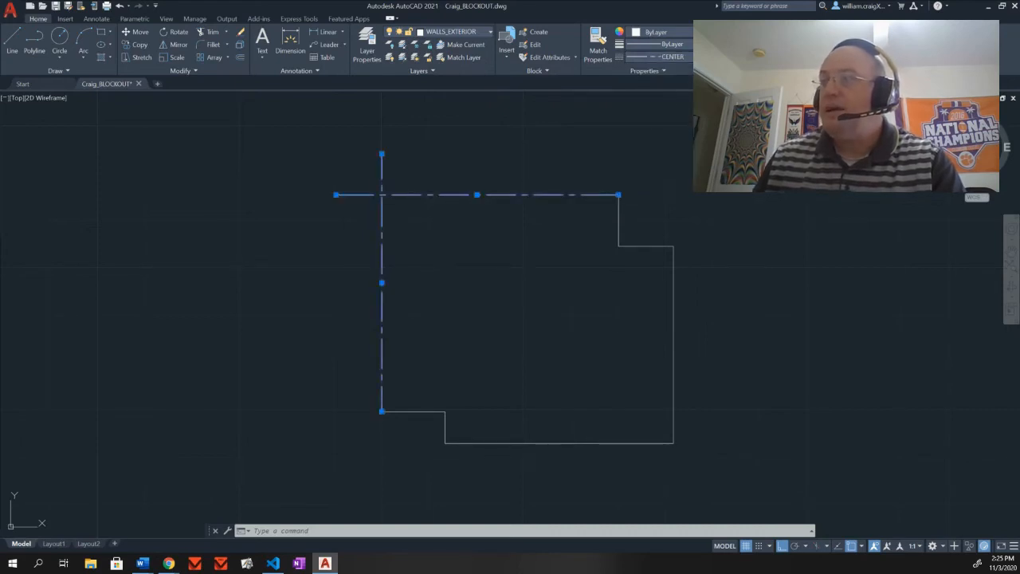
click(656, 32)
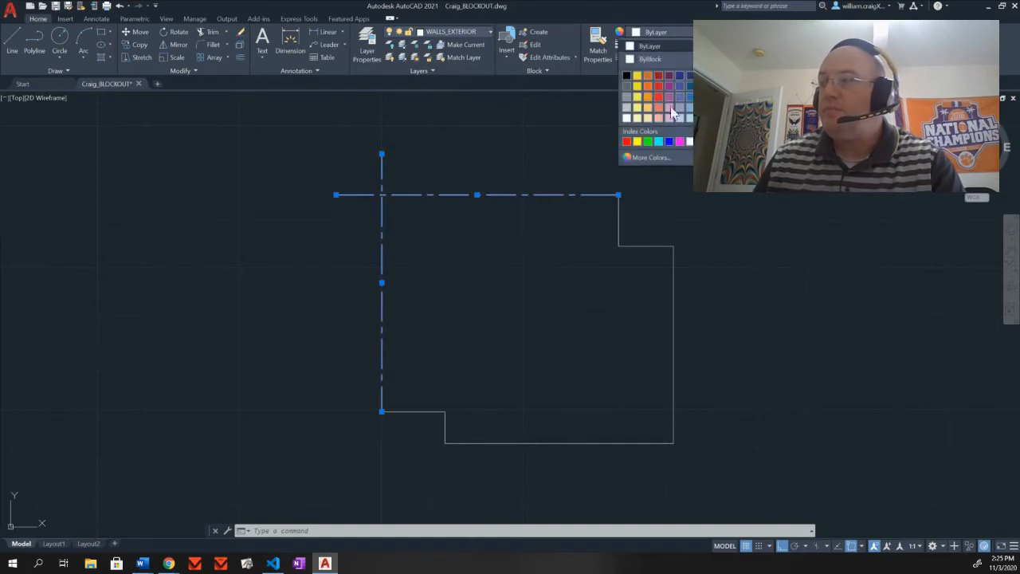
click(647, 141)
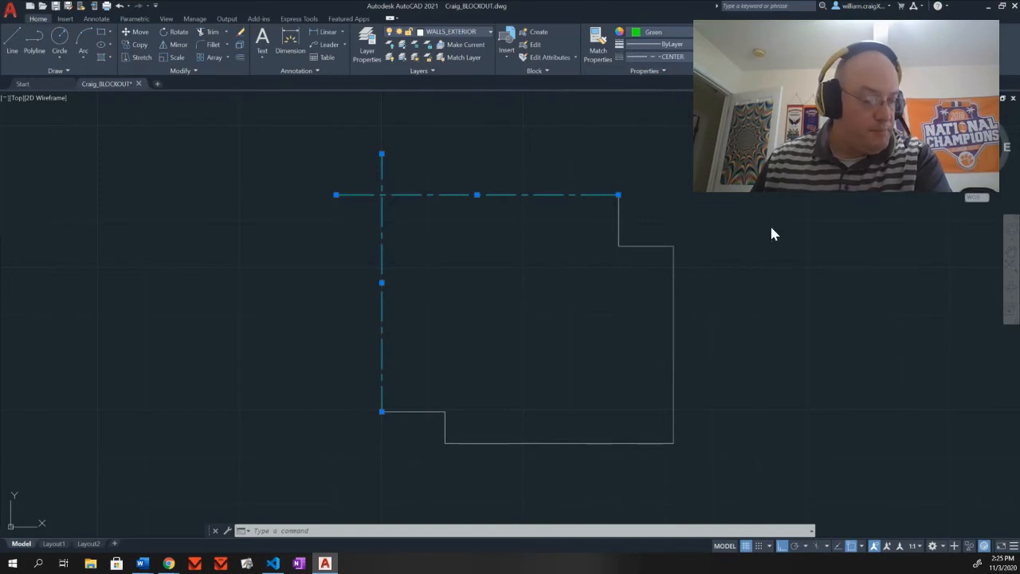
key(Escape)
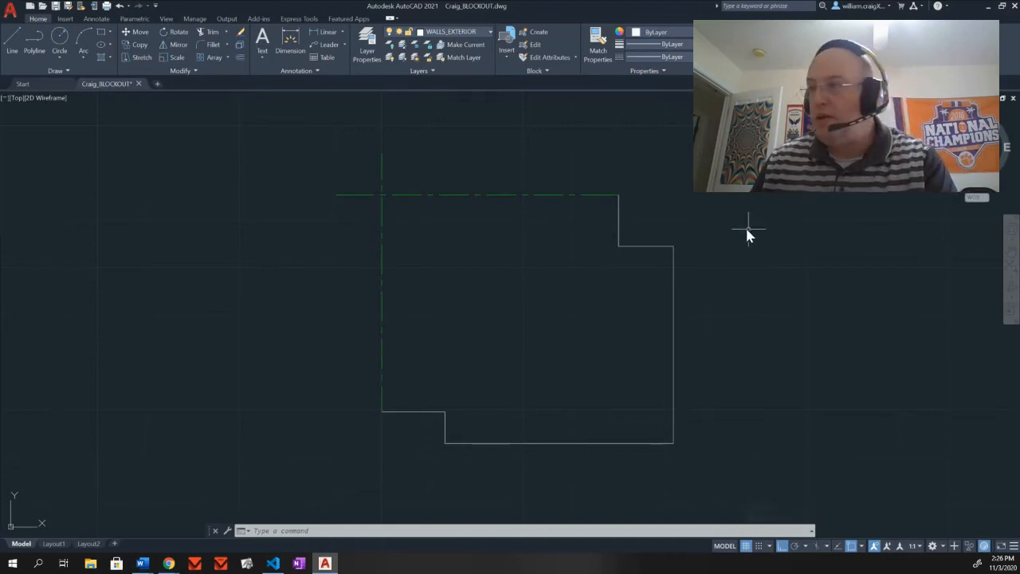
Stretch the right end of the green horizontal centerline about 2'-6" past the short upper-right wall.
click(609, 196)
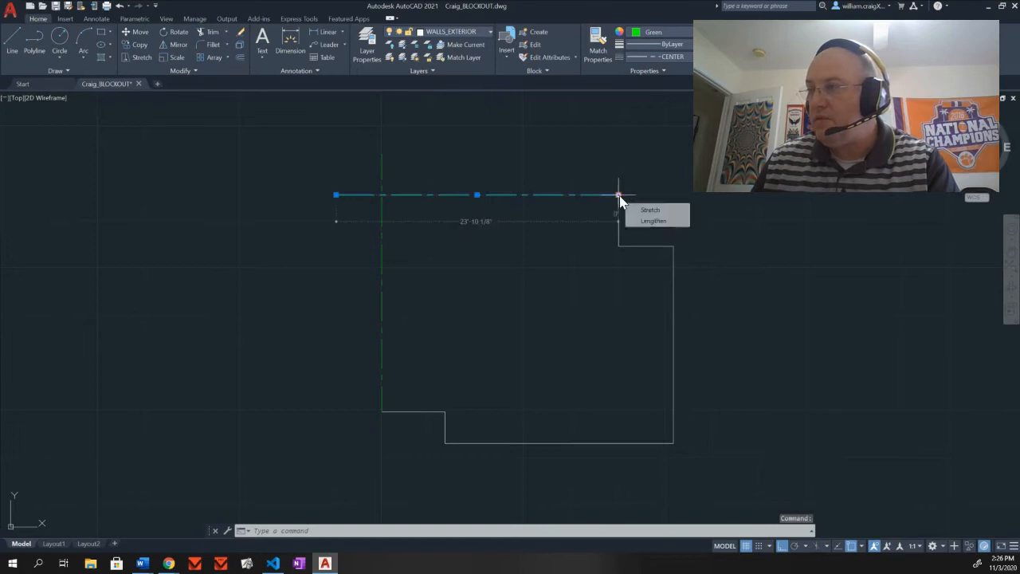
click(619, 196)
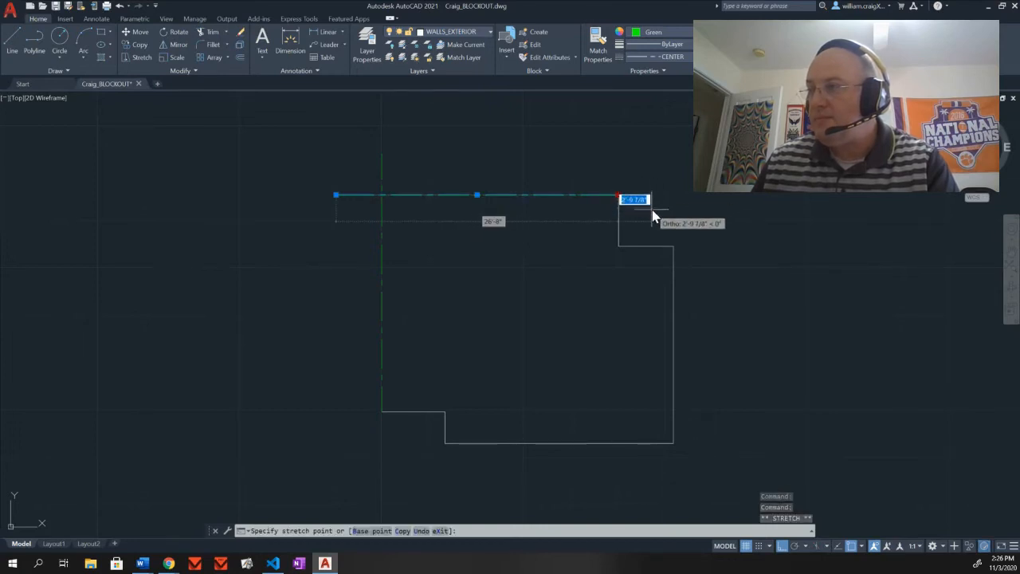
click(648, 215)
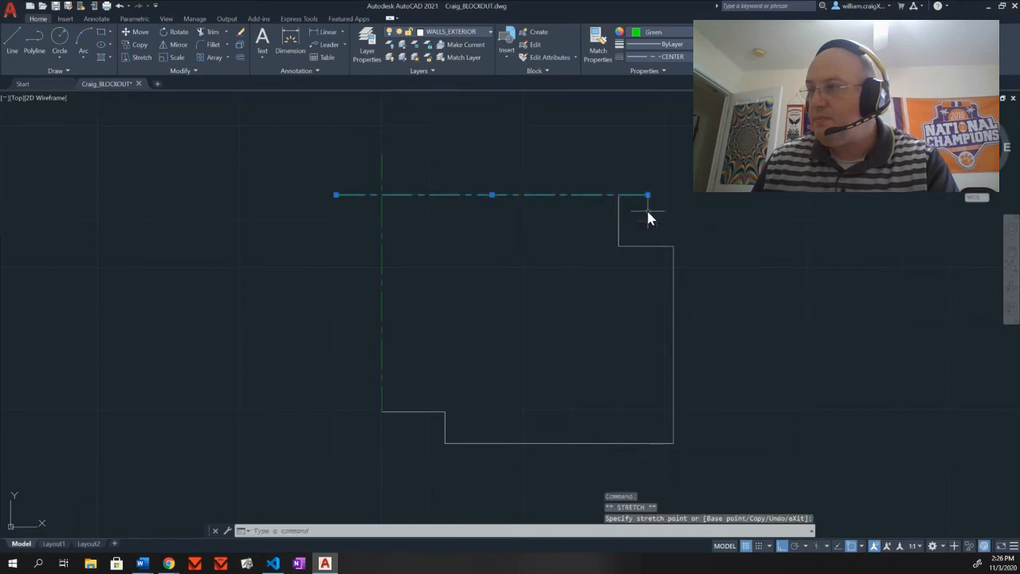
key(Escape)
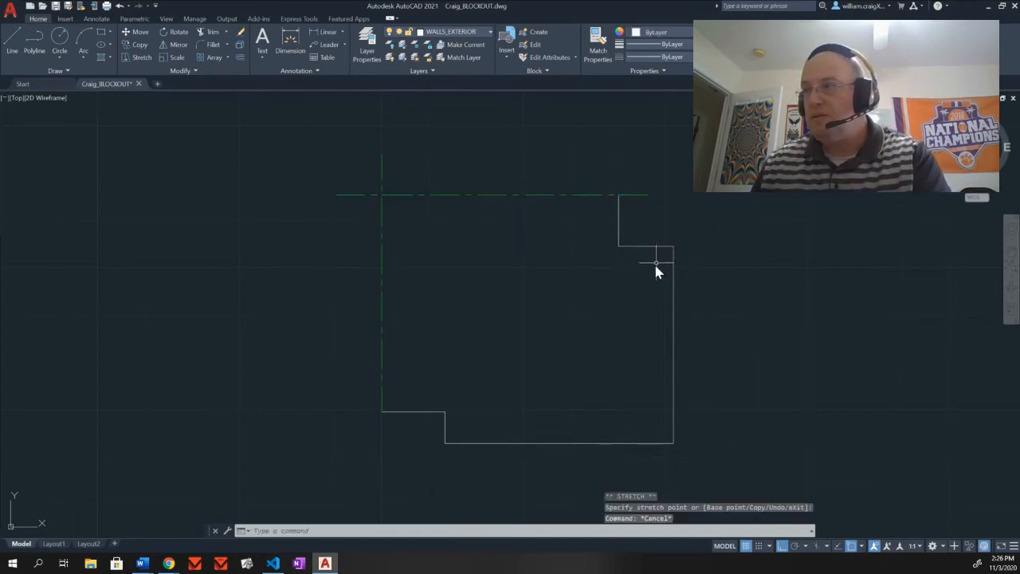
Stretch the lower end of the green vertical centerline about 2' below the outline's corner and save the drawing.
click(384, 292)
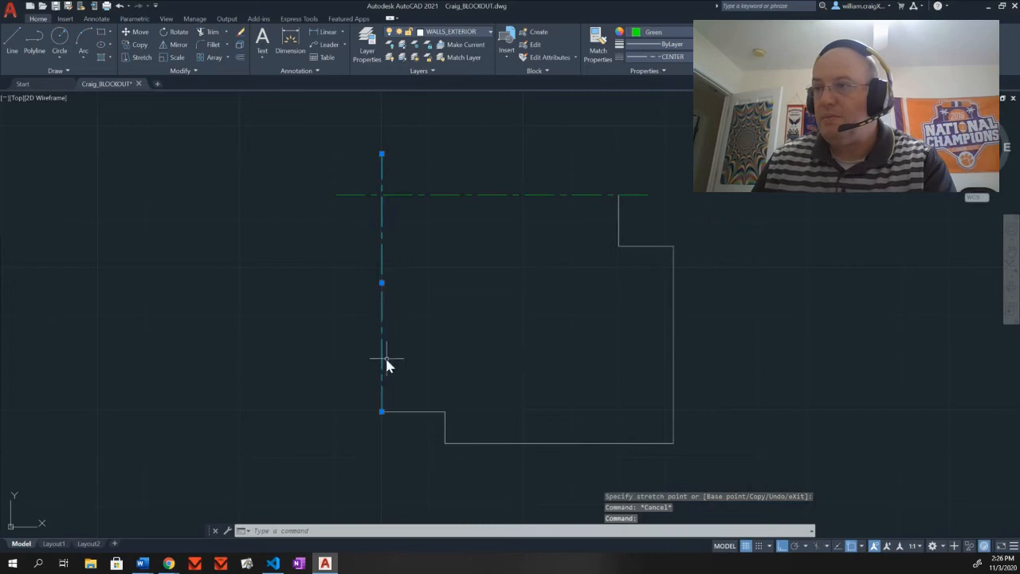
click(382, 411)
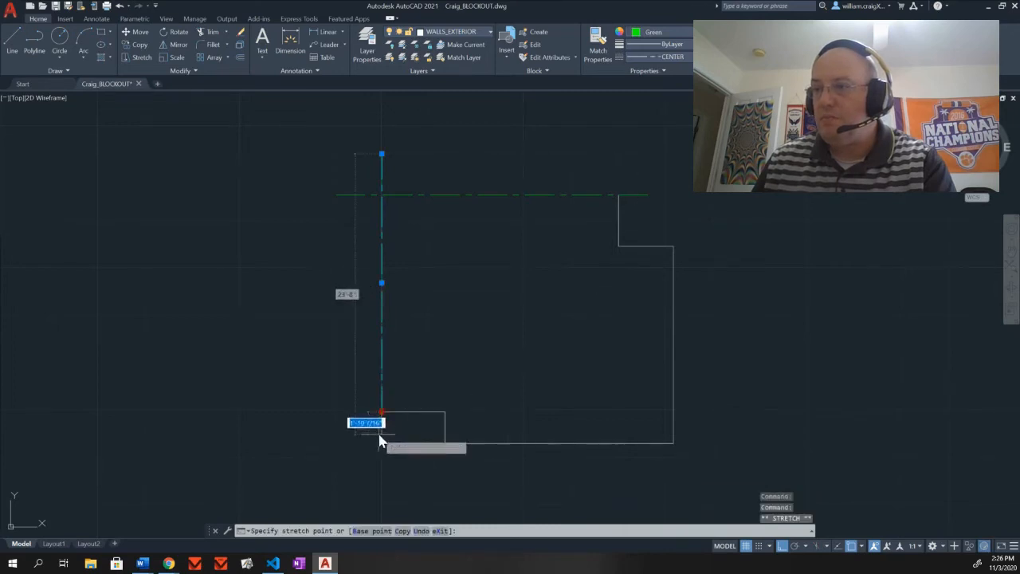
click(381, 437)
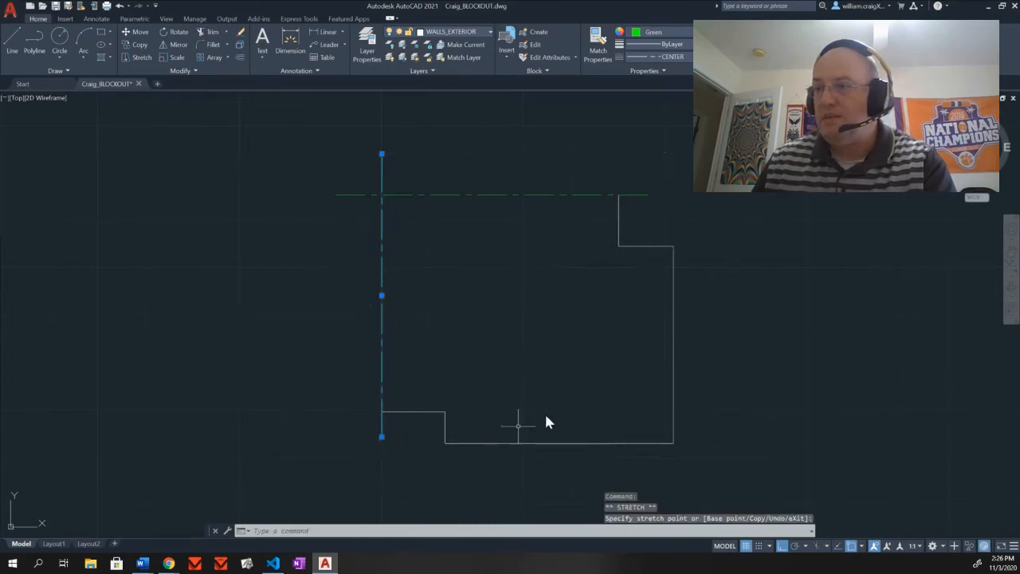
click(543, 379)
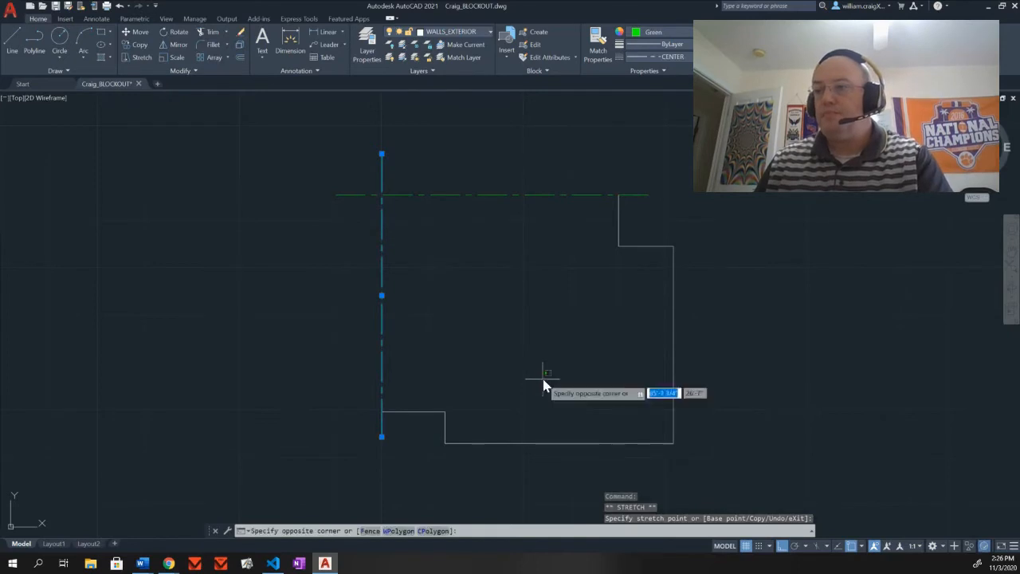
click(546, 378)
key(Escape)
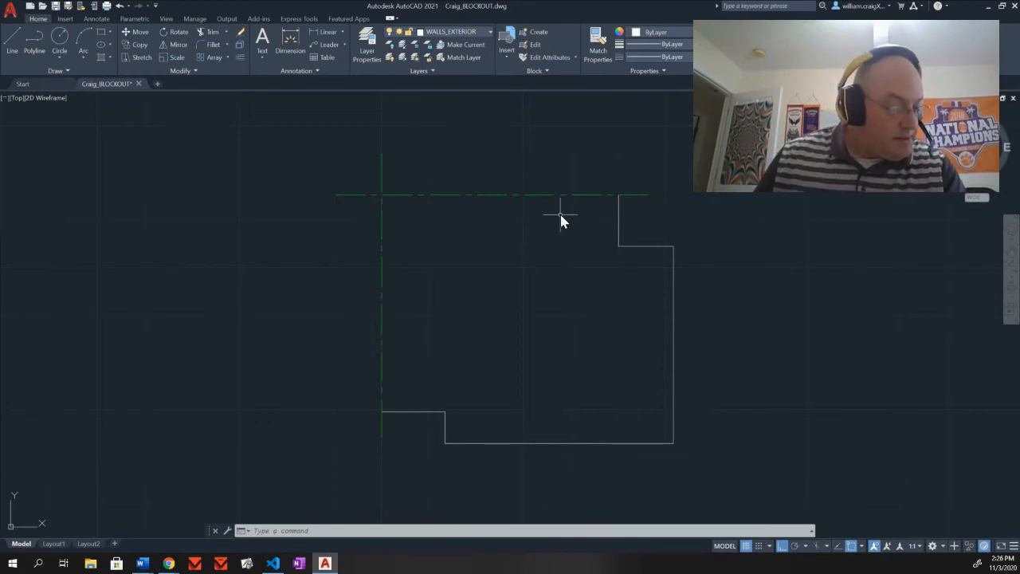
click(59, 8)
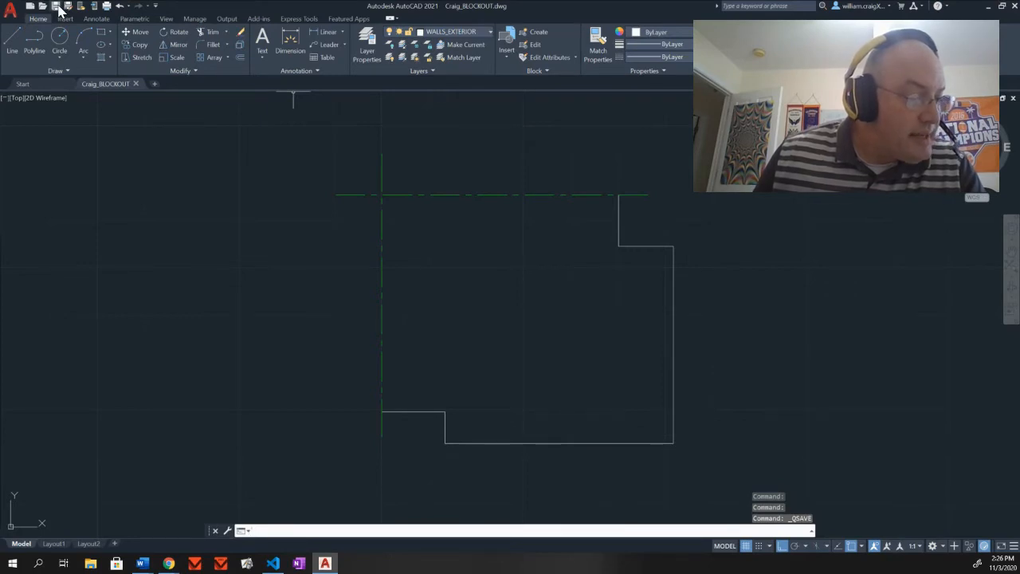
Offset the upper-right short vertical wall, the short horizontal wall below it and the long right wall 8" inward.
click(240, 57)
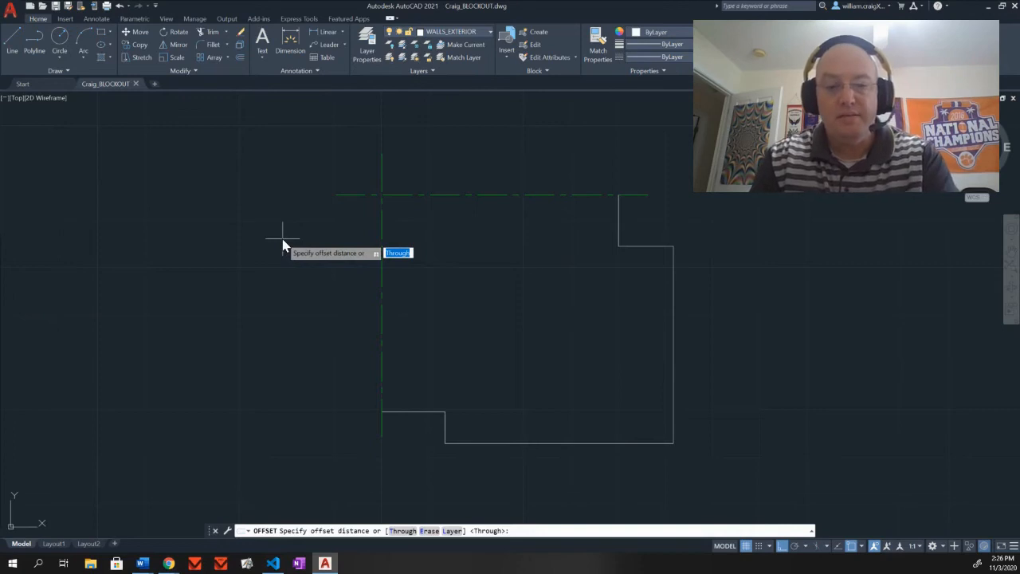
text(8')
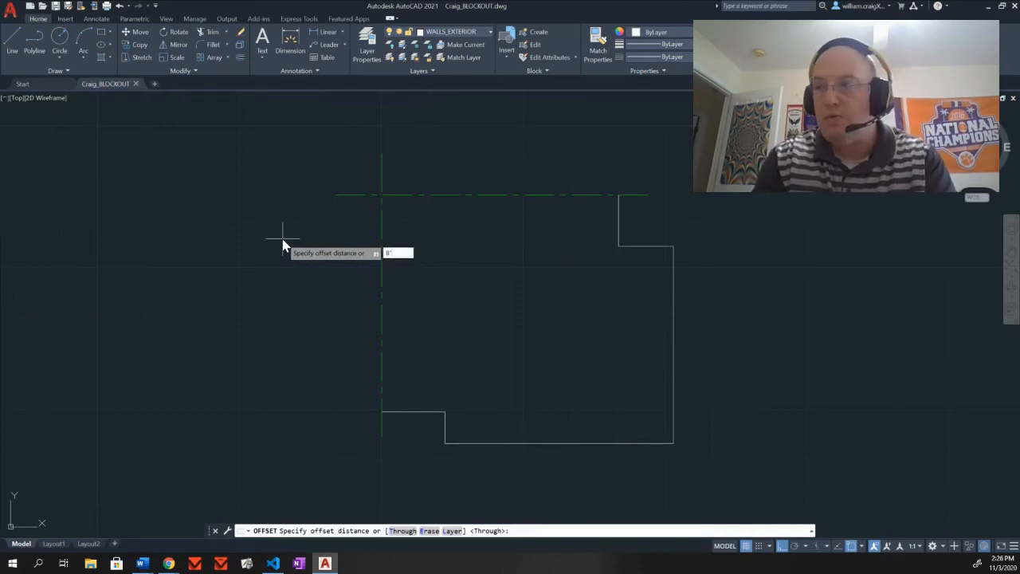
key(Return)
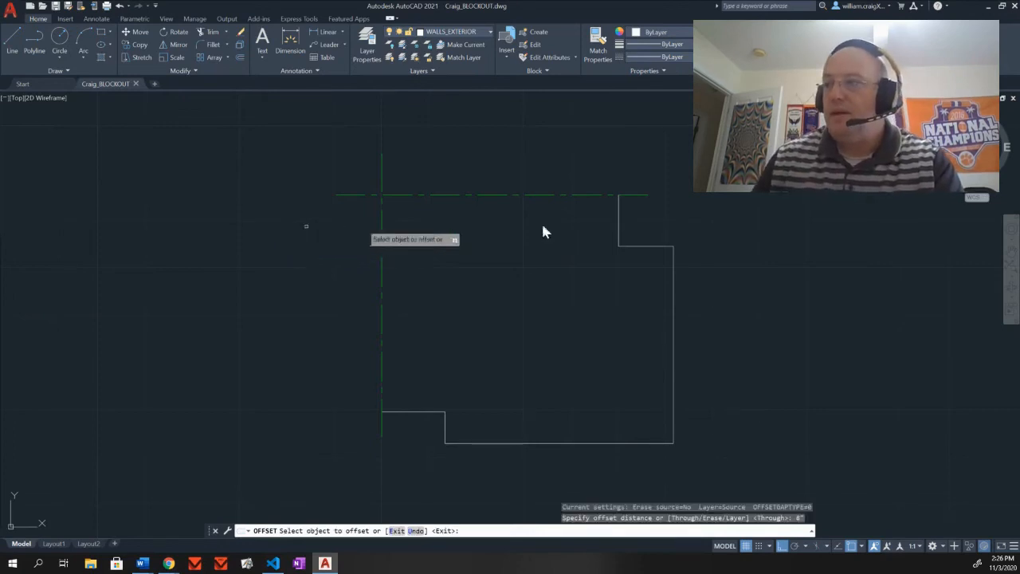
click(619, 211)
click(608, 218)
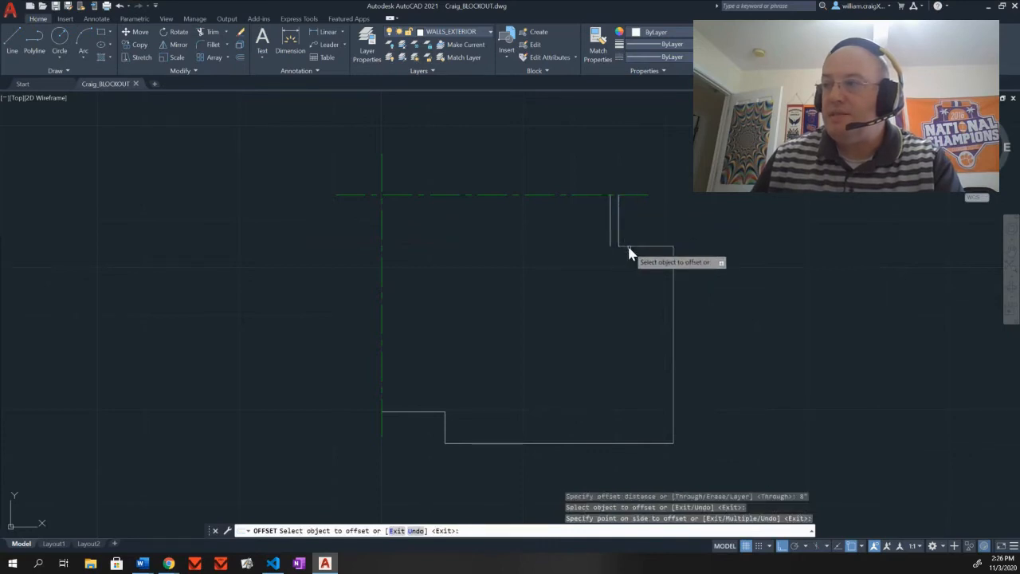
click(629, 248)
click(629, 266)
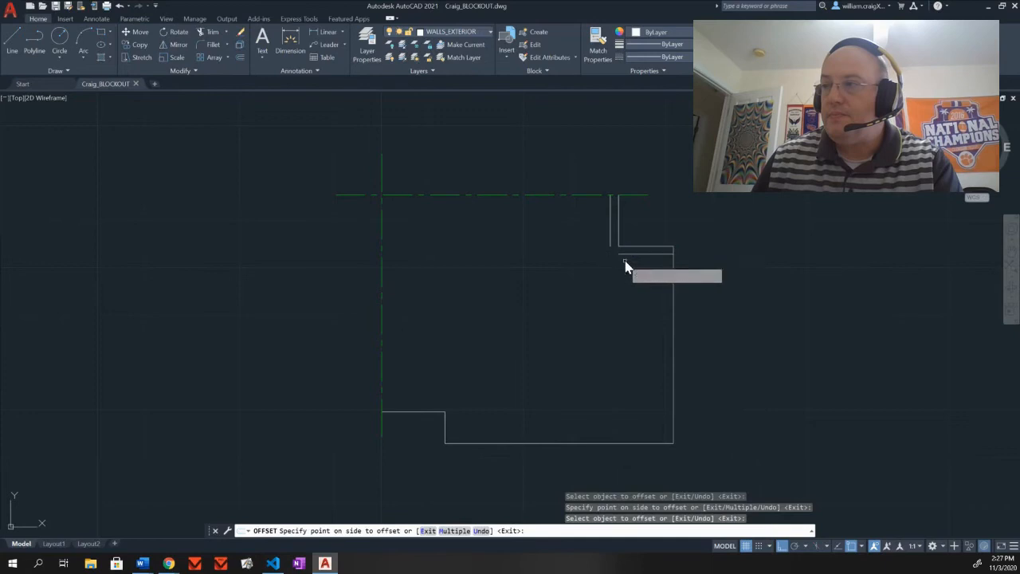
click(674, 273)
click(662, 274)
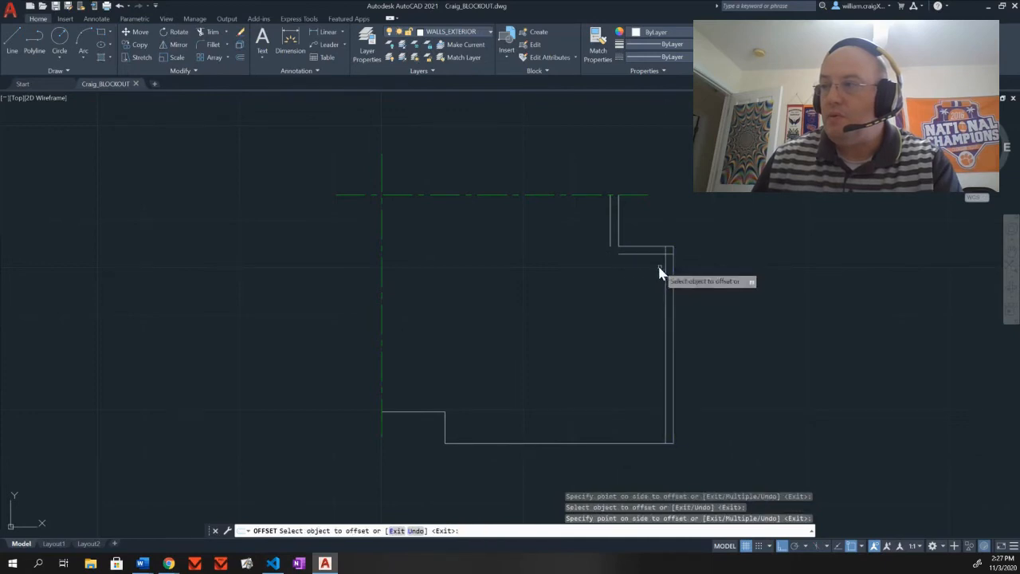
Offset the long bottom wall, the short lower-left vertical wall and the lower-left horizontal wall 8" toward the inside.
click(550, 444)
click(550, 435)
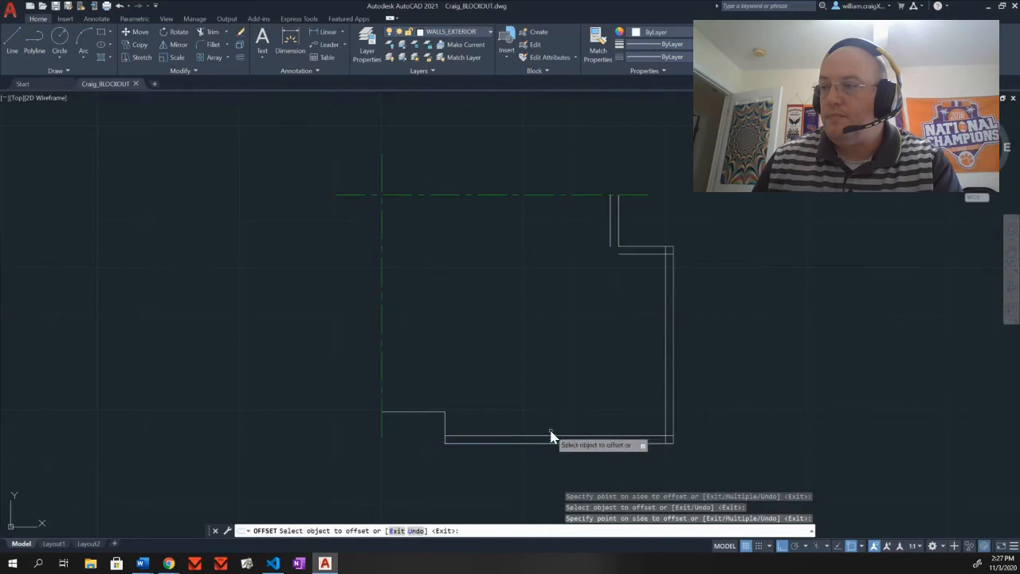
click(445, 423)
click(454, 424)
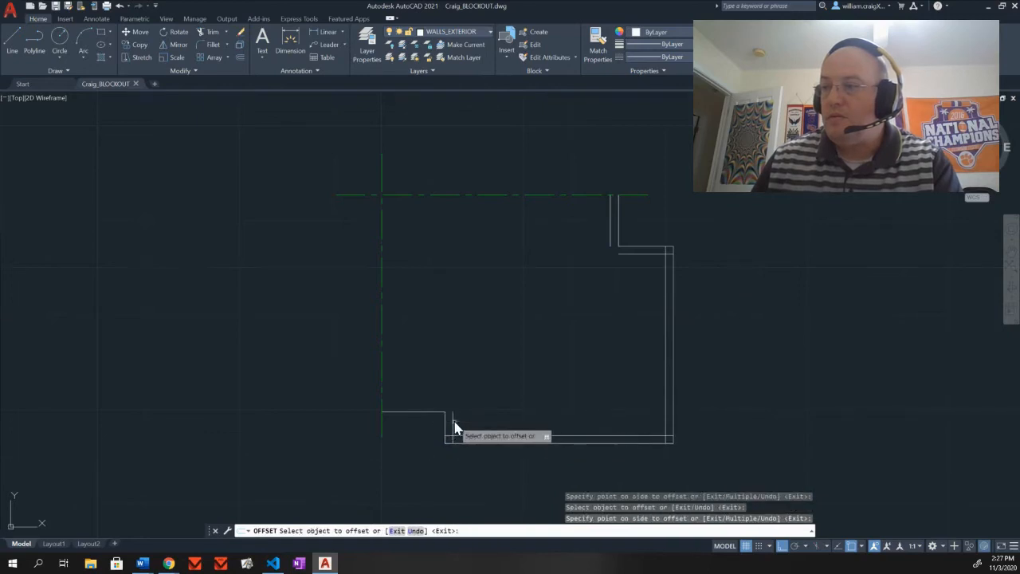
click(430, 411)
click(431, 404)
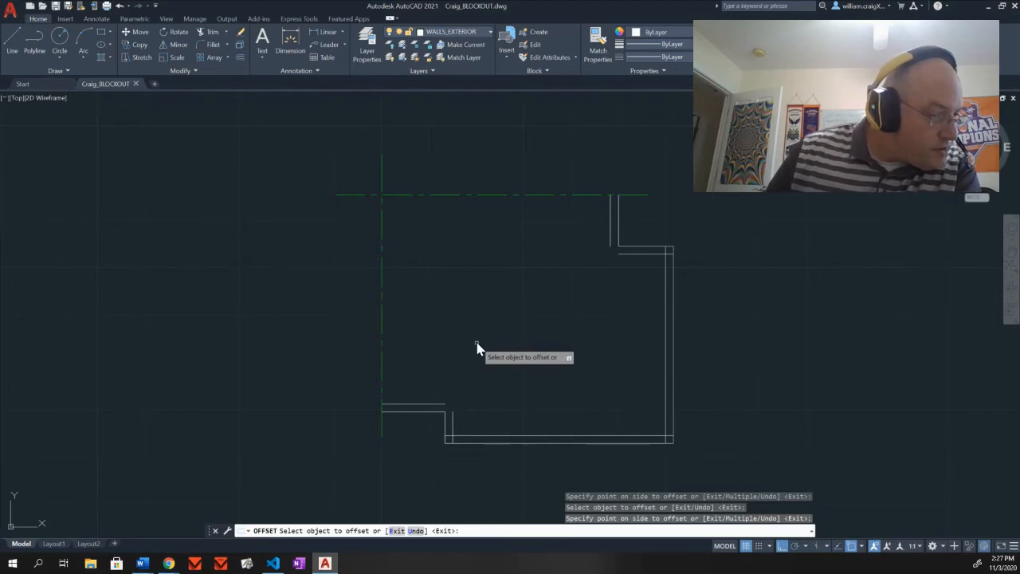
key(Escape)
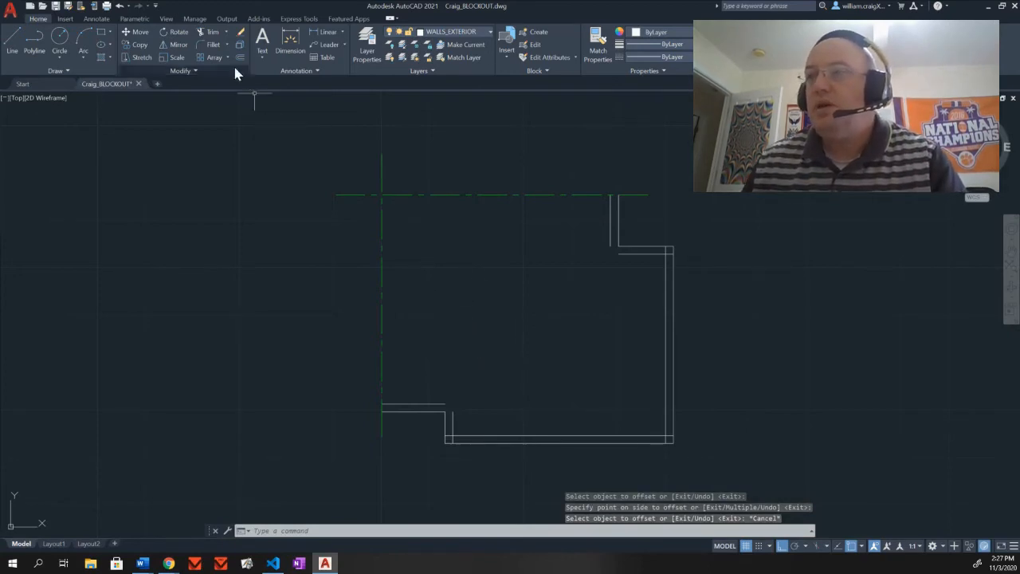
Set the fillet radius variable FILLETRAD to 0.
click(212, 44)
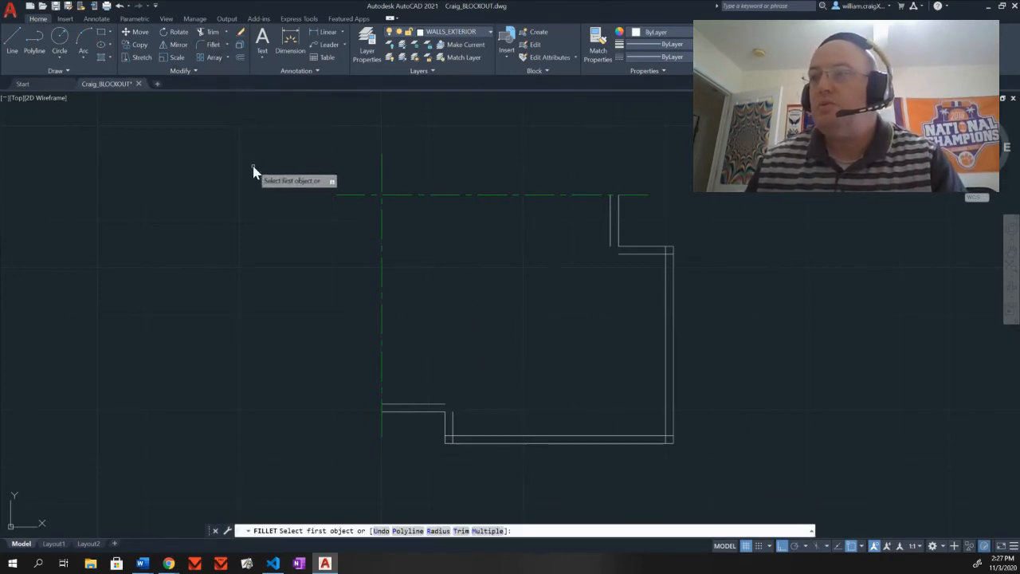
key(Escape)
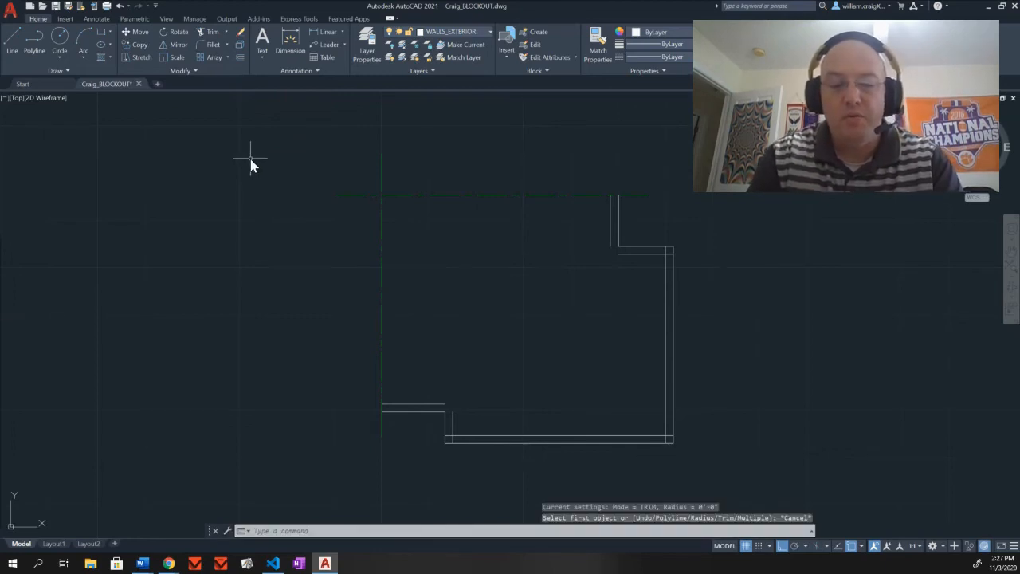
text(fillet)
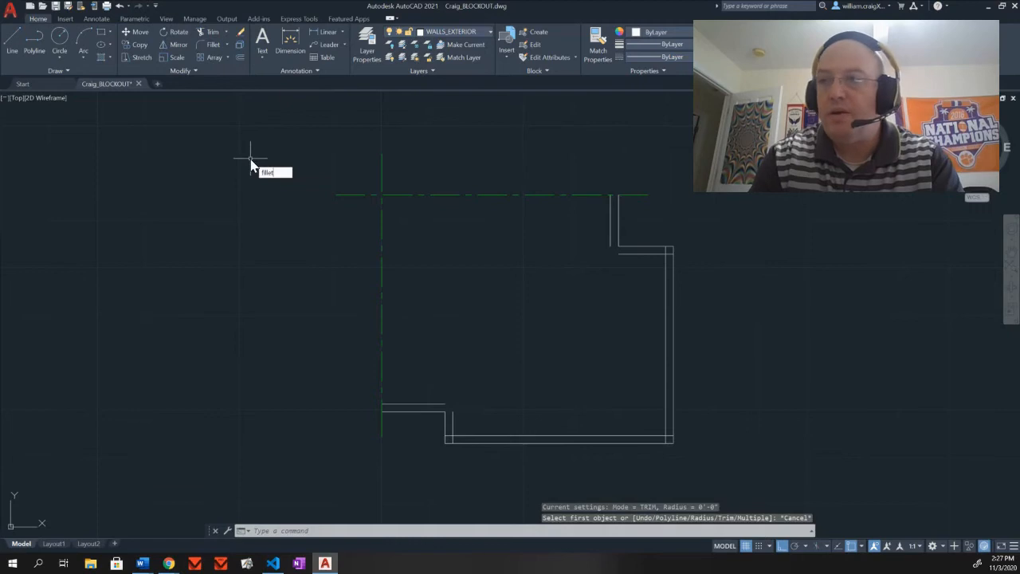
text(rad)
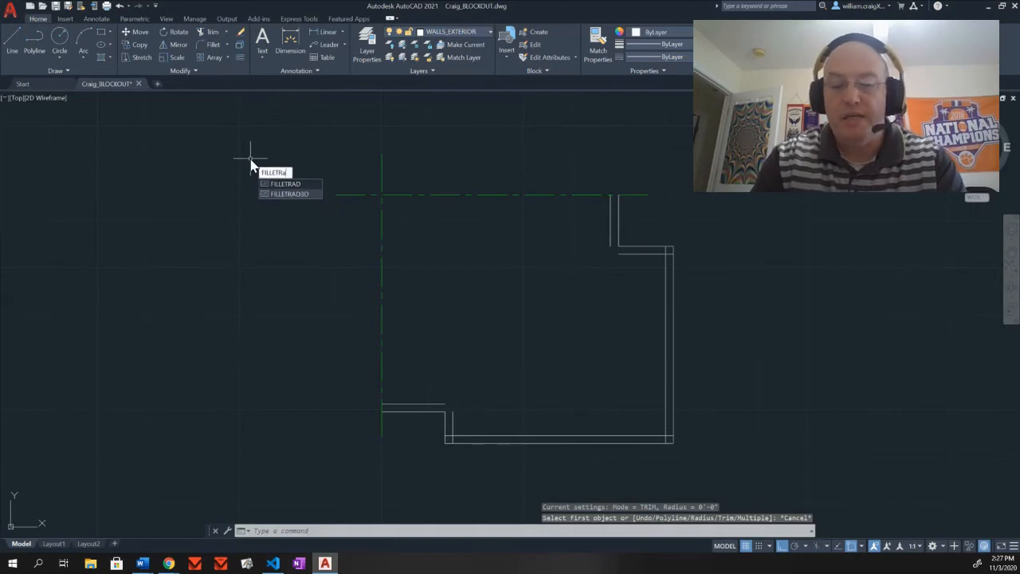
key(Return)
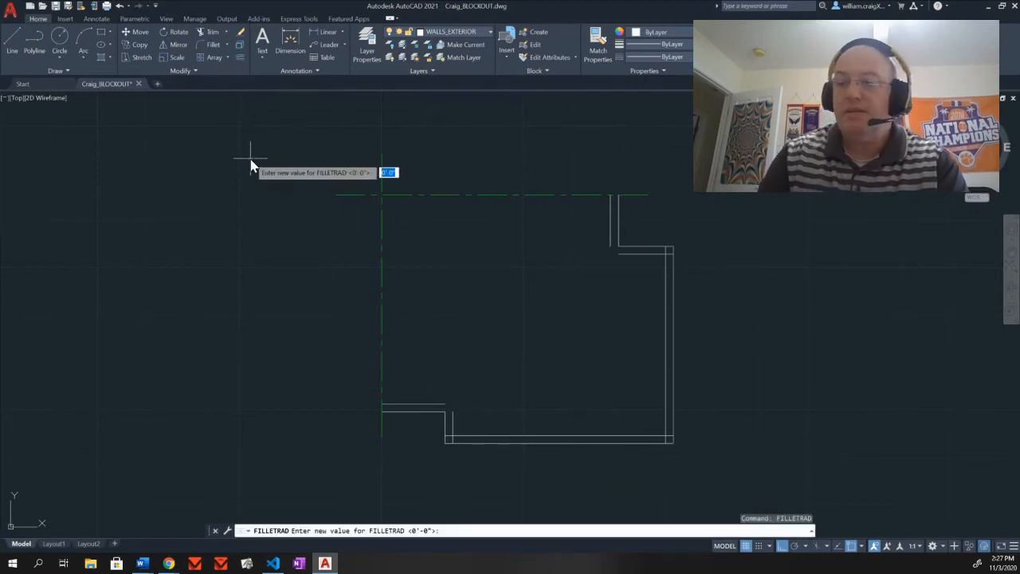
text(0)
key(Return)
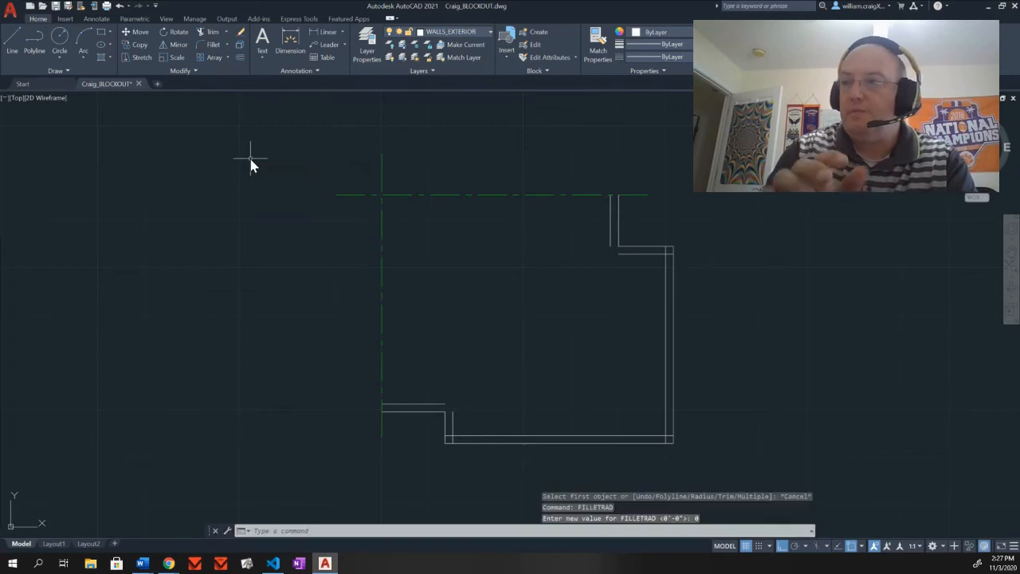
Fillet the inner short horizontal wall line with the inner right wall line into a sharp corner at the upper right.
click(212, 45)
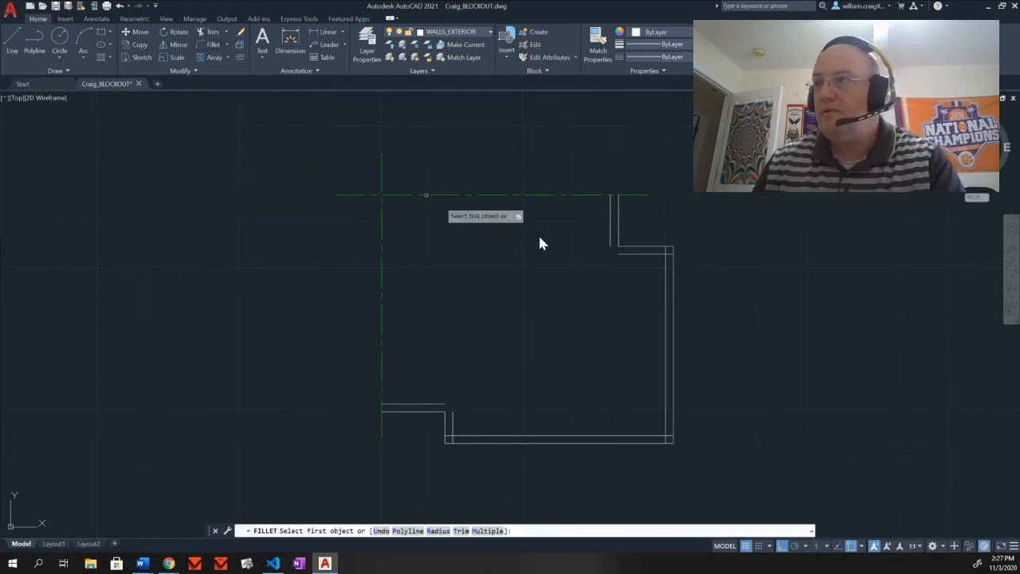
click(645, 255)
click(667, 270)
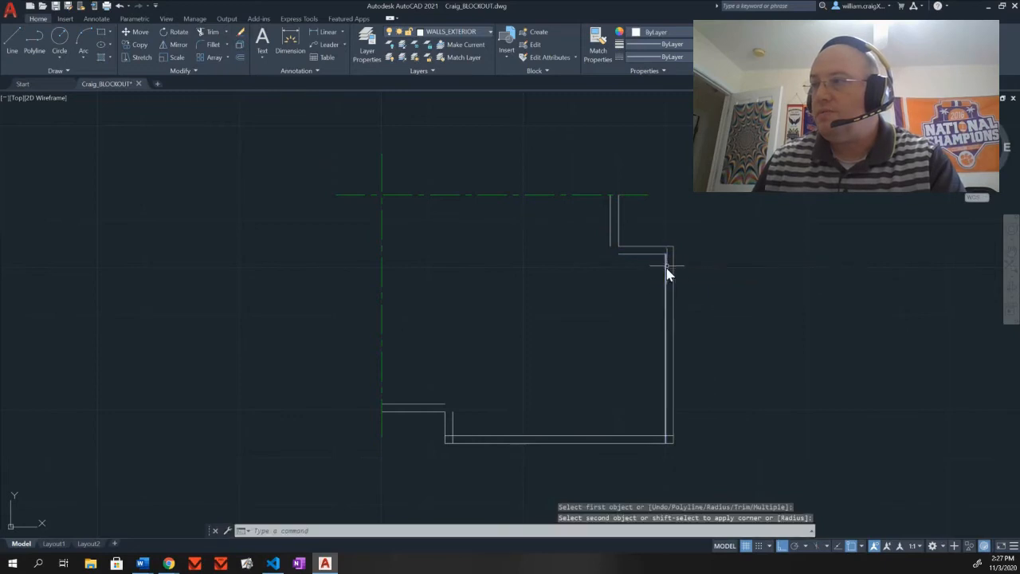
Fillet the inner upper-right short vertical and horizontal wall lines together, and the inner right wall line with the inner bottom wall line.
click(212, 45)
click(611, 224)
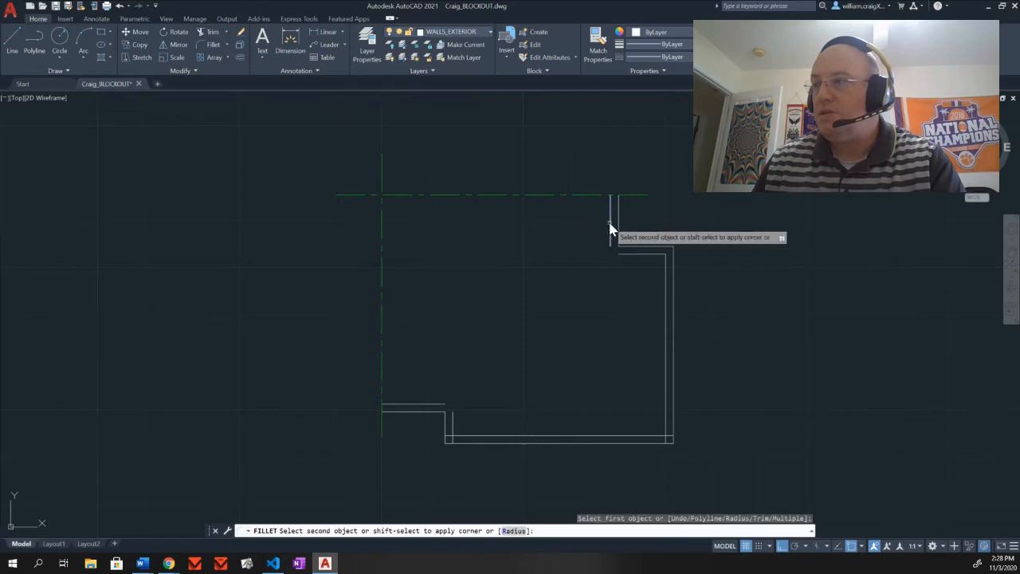
click(636, 253)
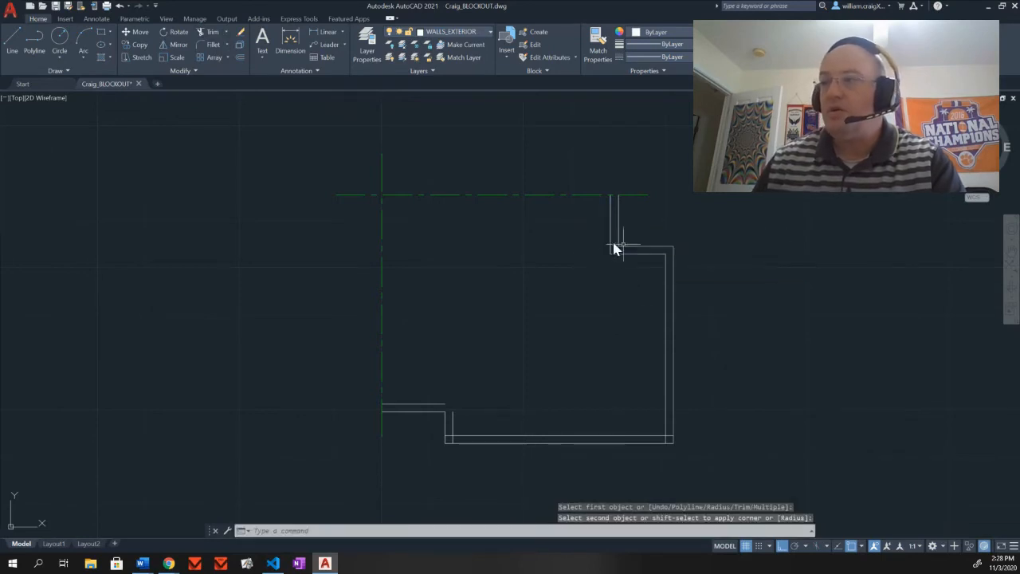
click(210, 48)
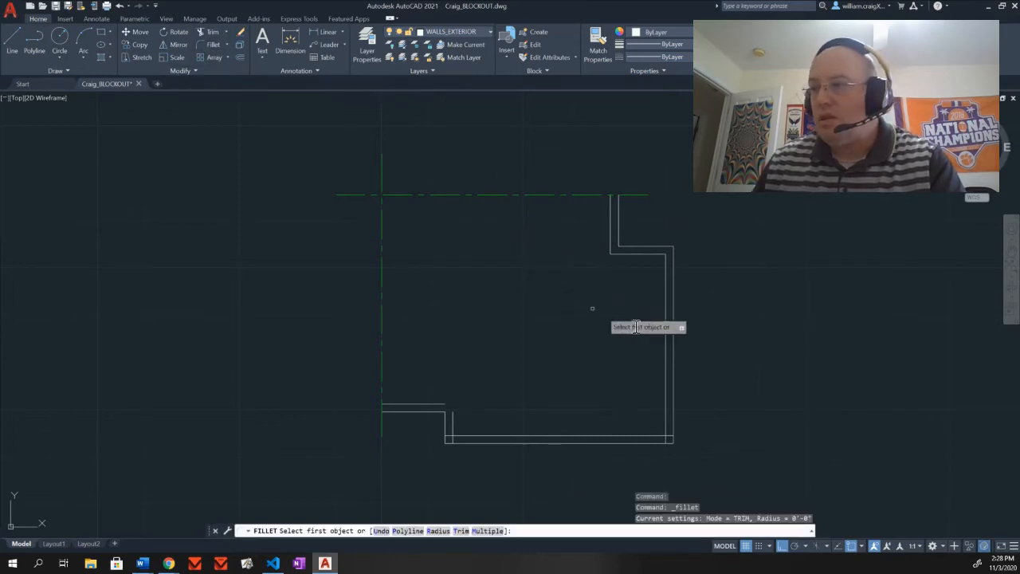
click(666, 354)
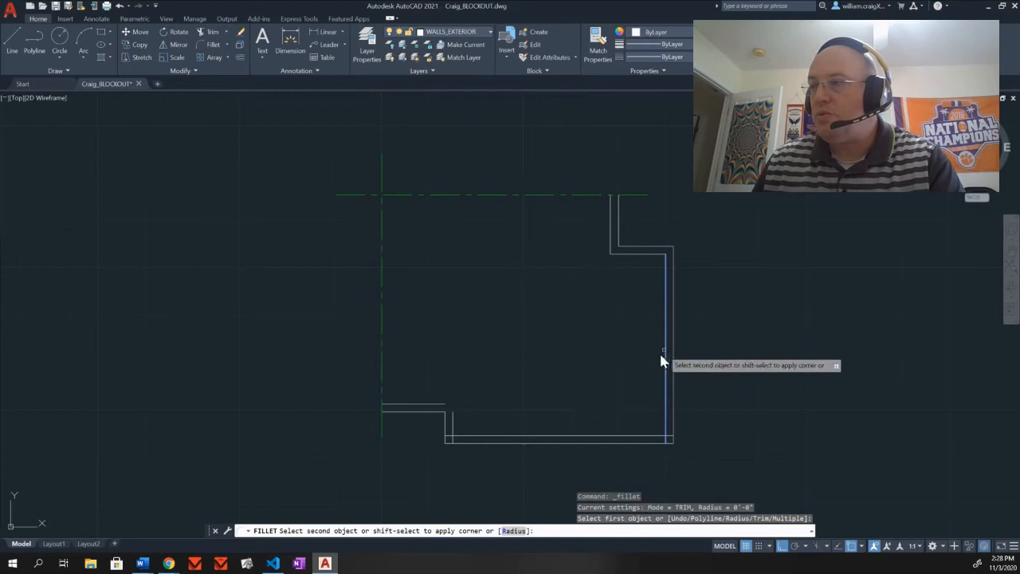
click(636, 440)
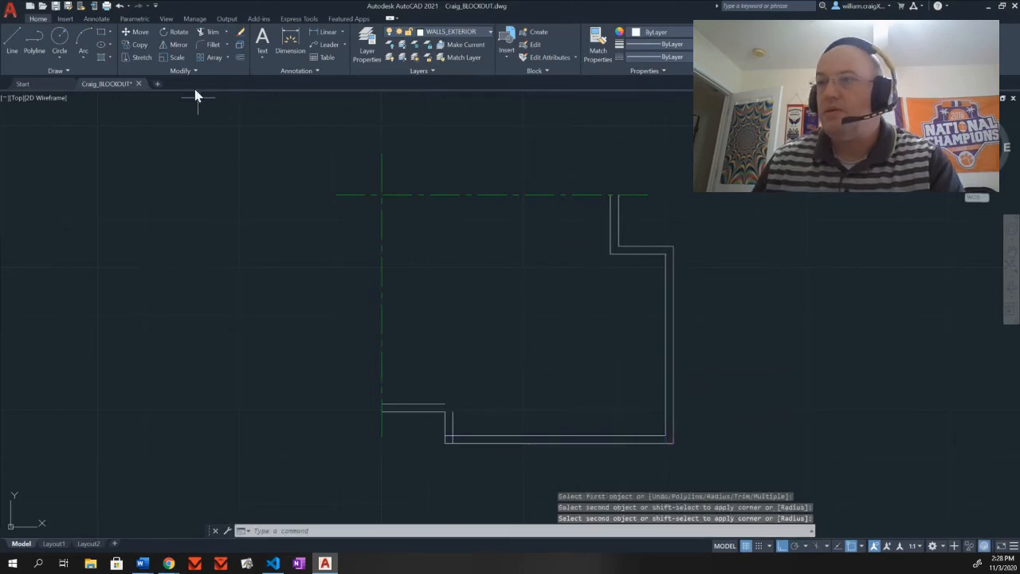
Fillet the inner lower-left short vertical wall line with the inner bottom line and the inner lower-left horizontal line, and save the drawing.
click(208, 47)
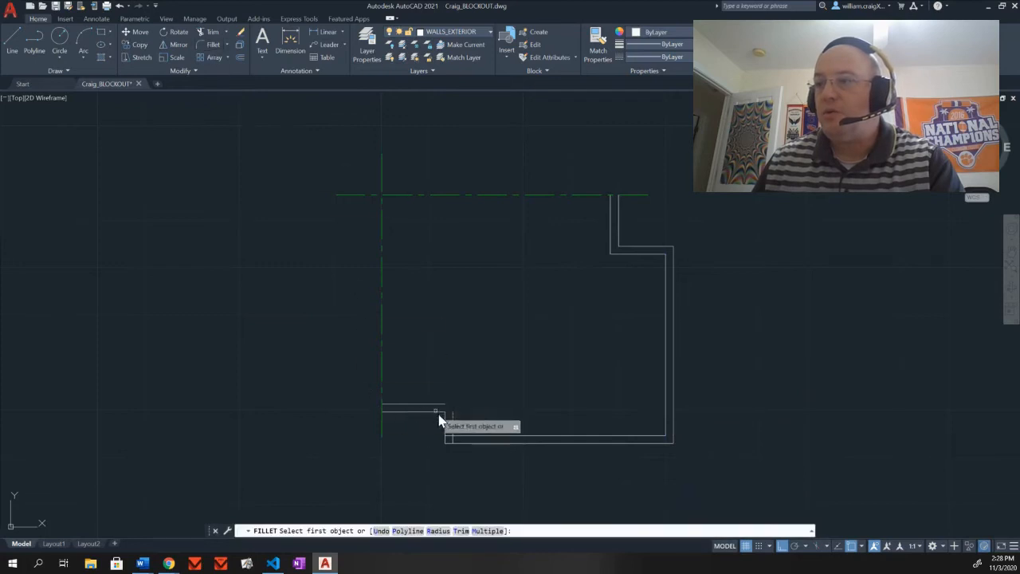
click(452, 430)
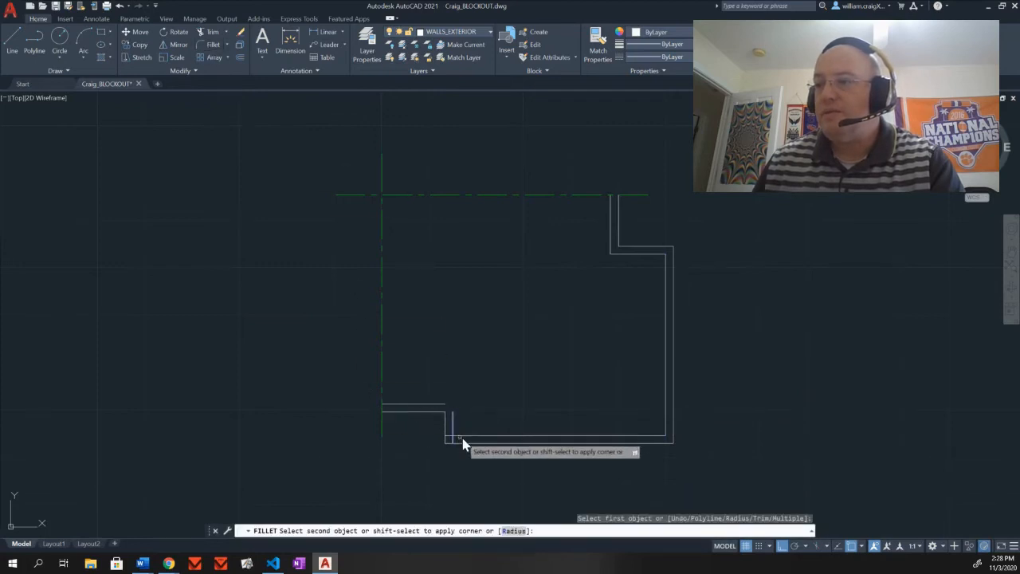
click(466, 438)
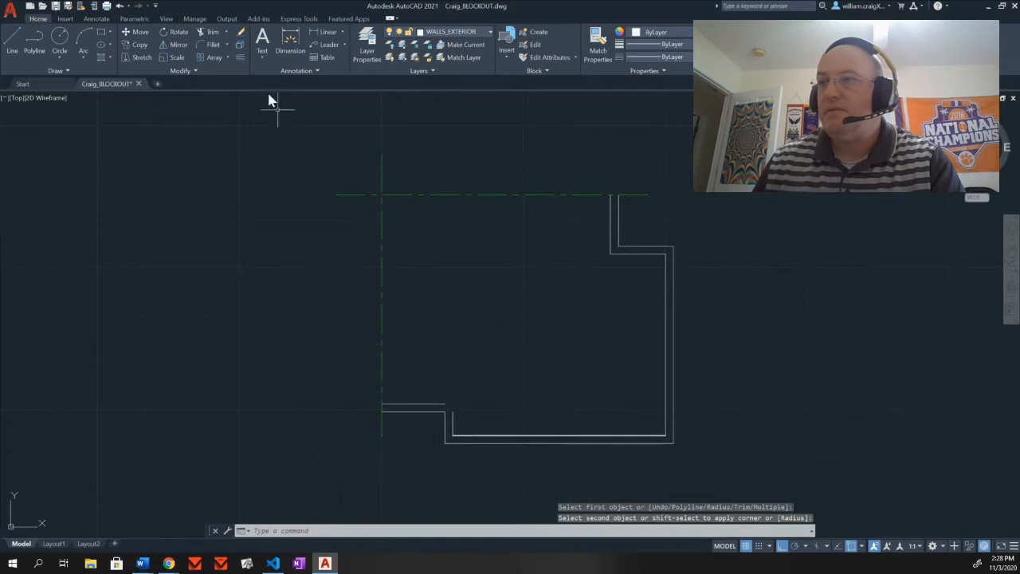
click(206, 45)
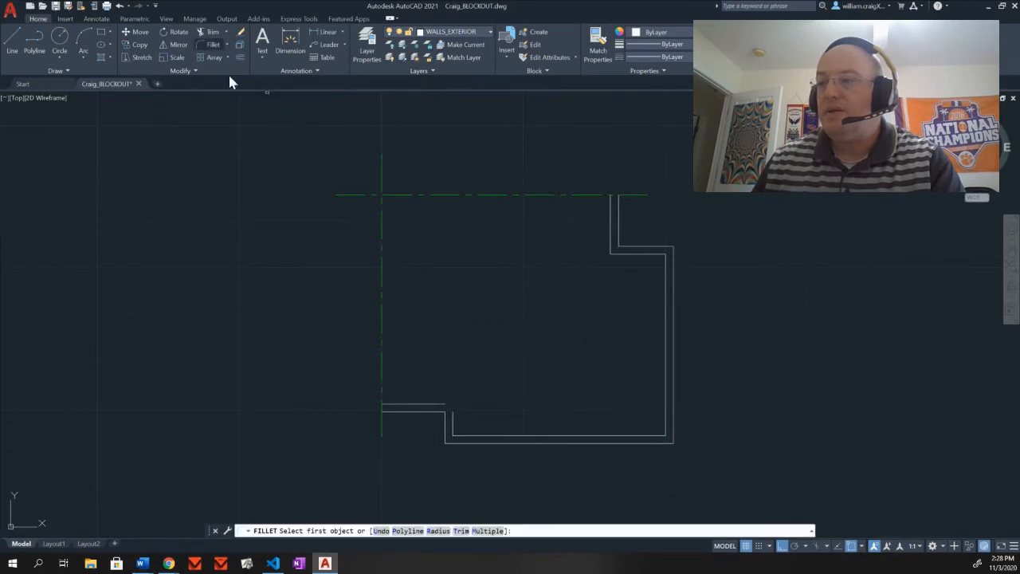
click(407, 407)
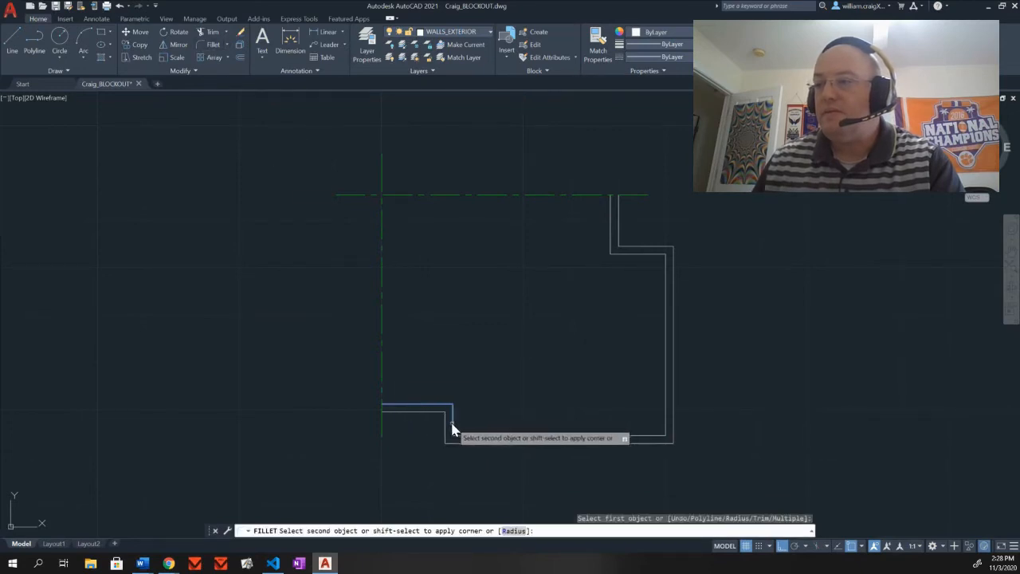
click(453, 423)
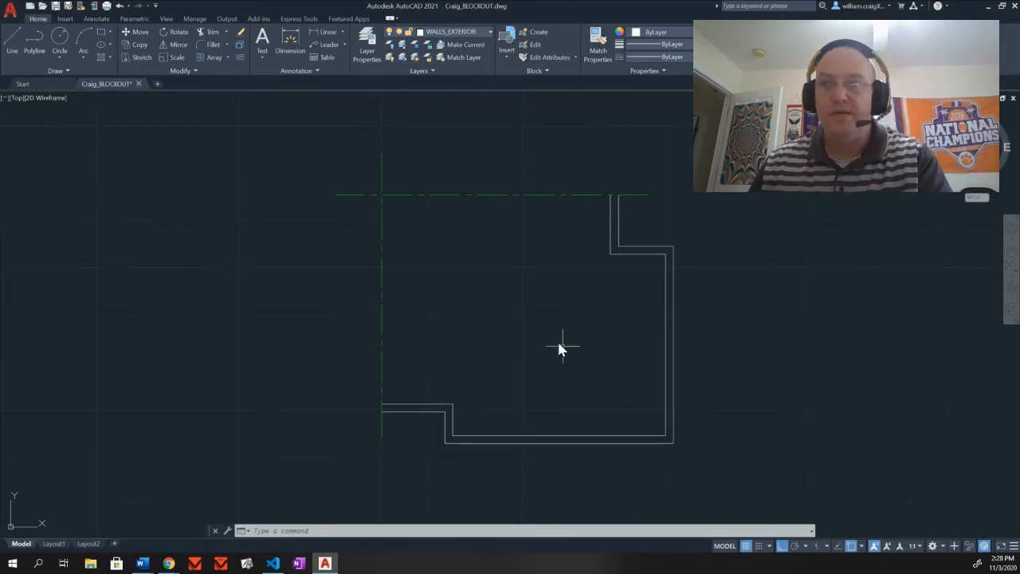
click(55, 6)
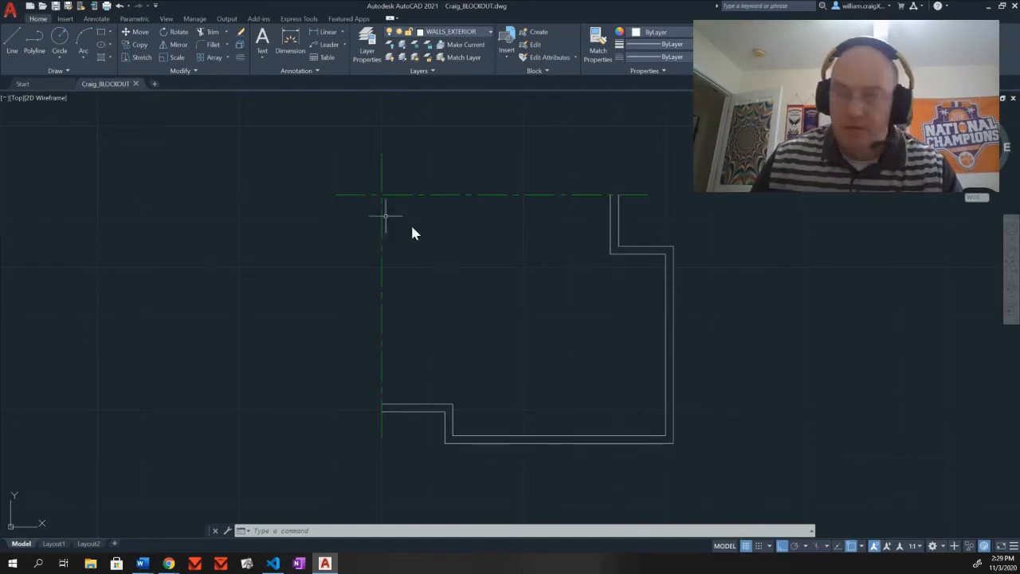
Offset the outer lower-left short vertical wall line 4'8" to the right to mark the first opening edge on the bottom wall.
click(239, 58)
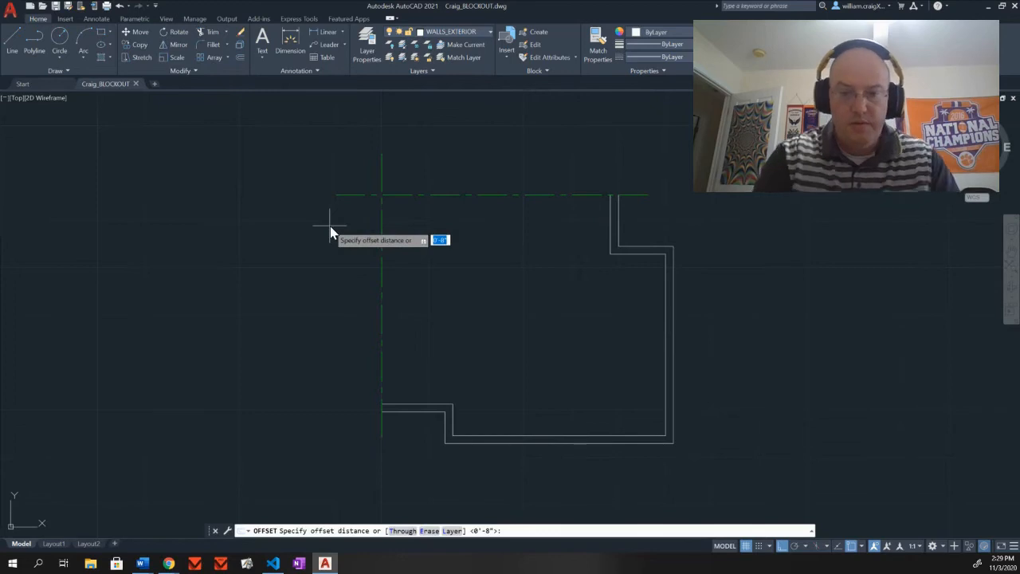
text(4)
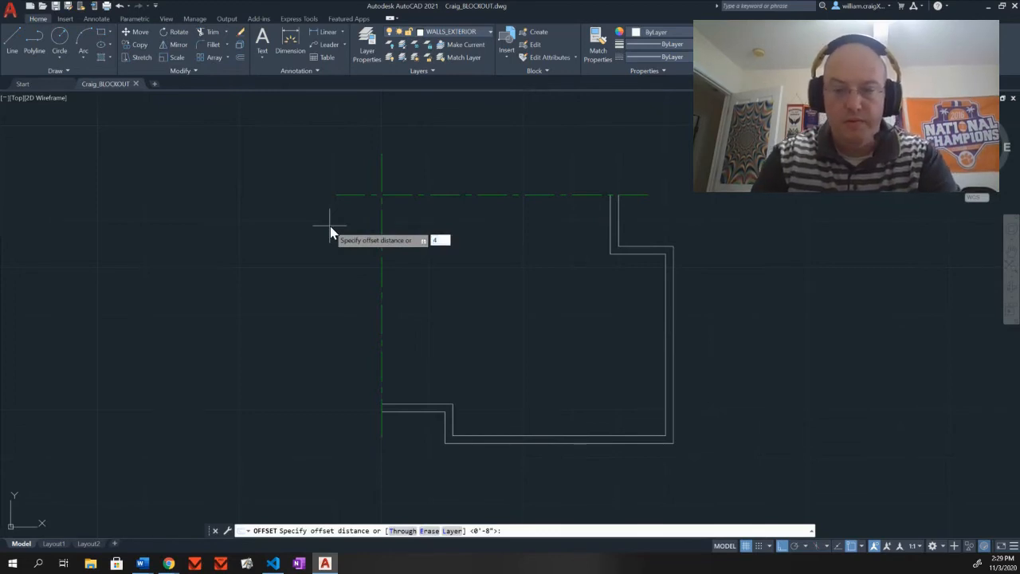
text('8)
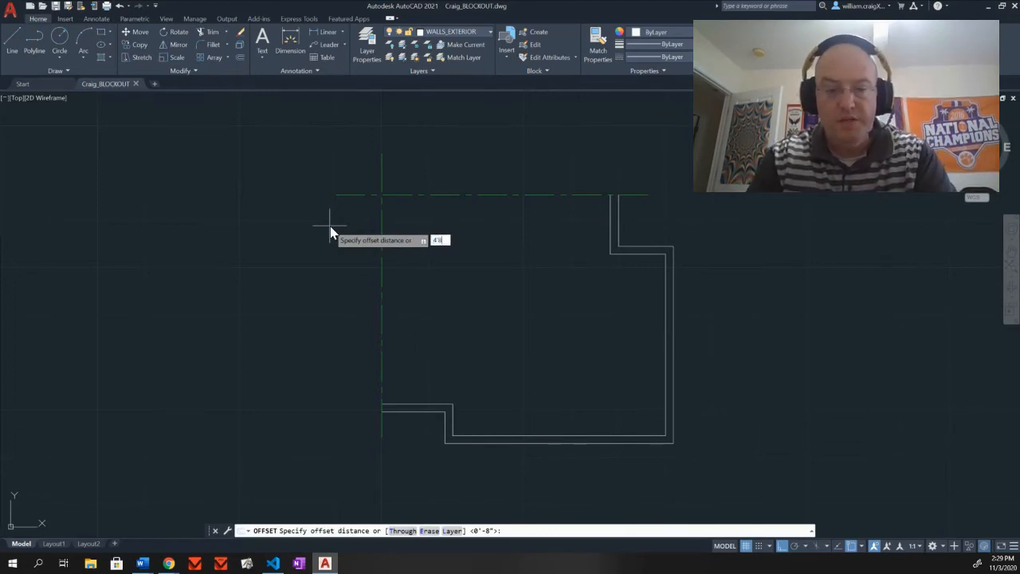
key(Return)
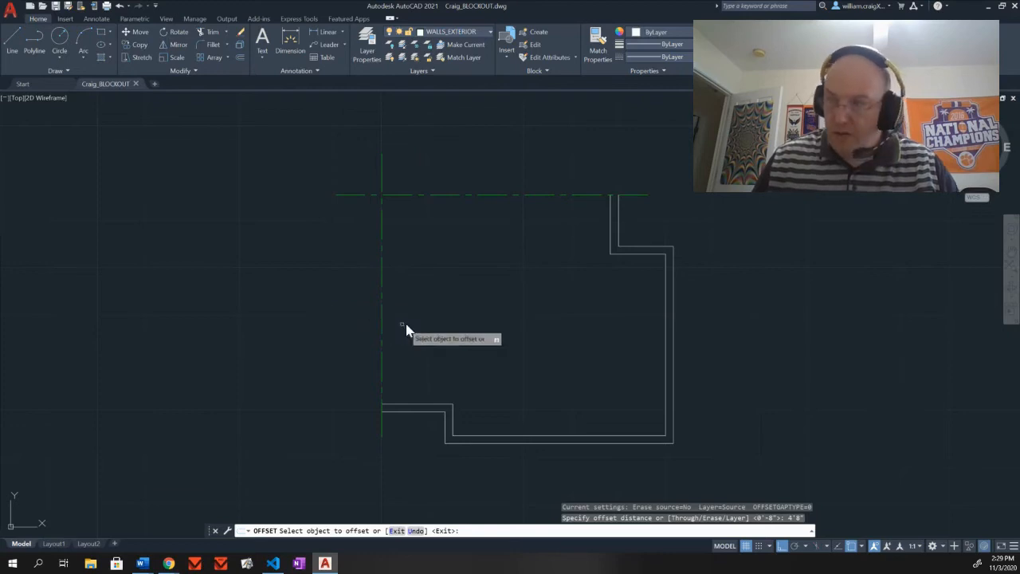
click(448, 434)
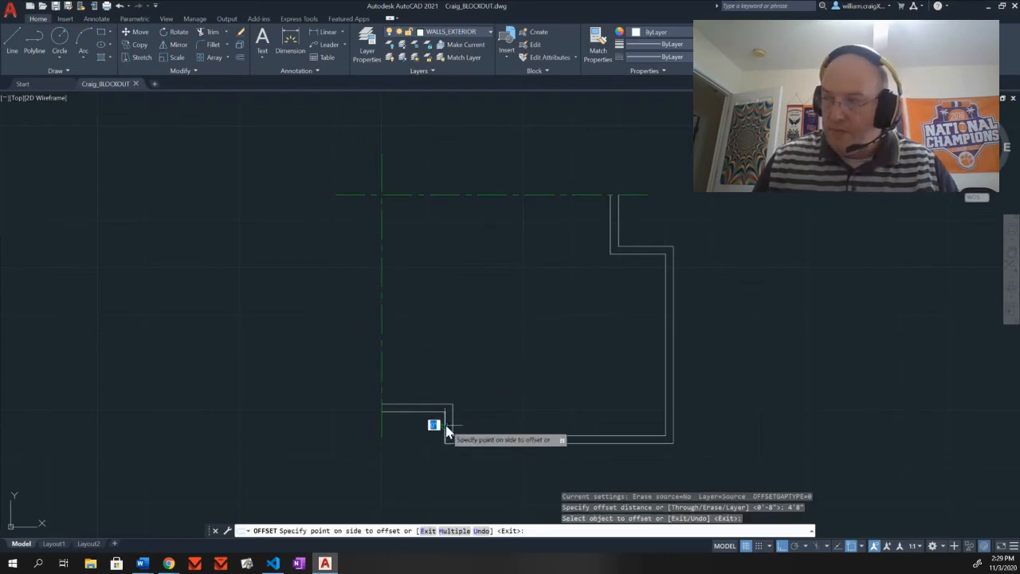
click(514, 436)
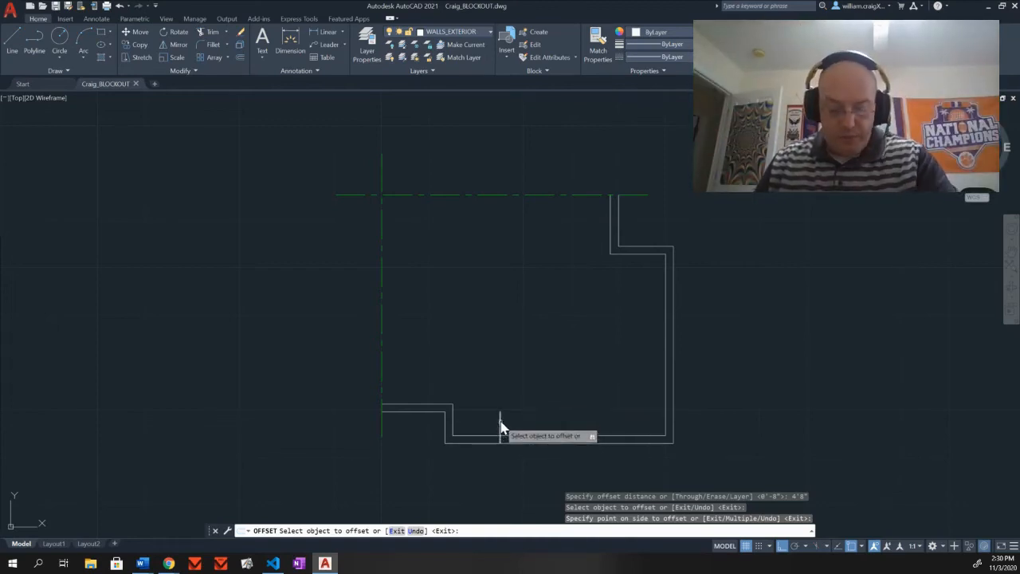
key(Escape)
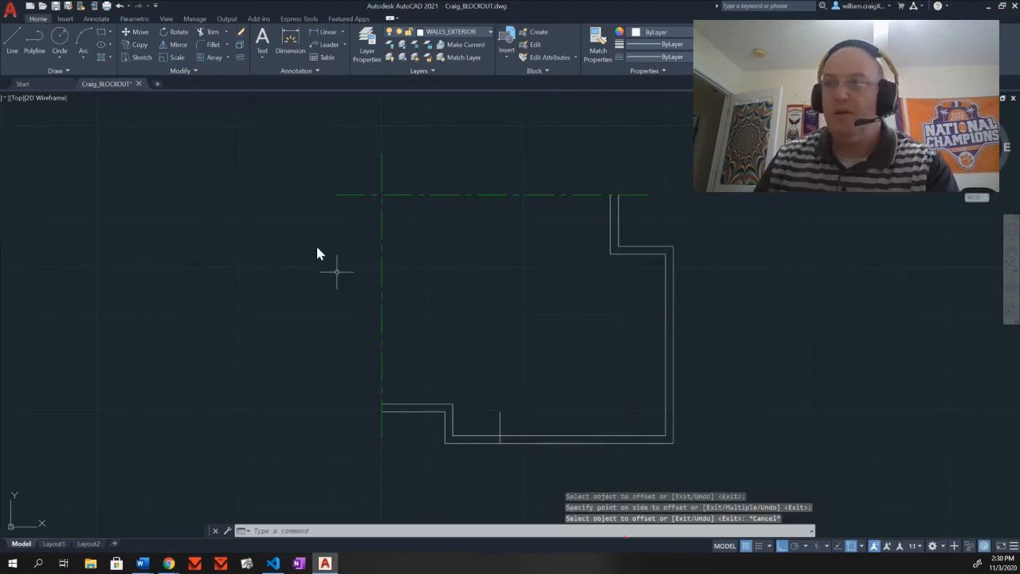
Offset the first opening edge line on the bottom wall 3'4" to the right.
click(239, 56)
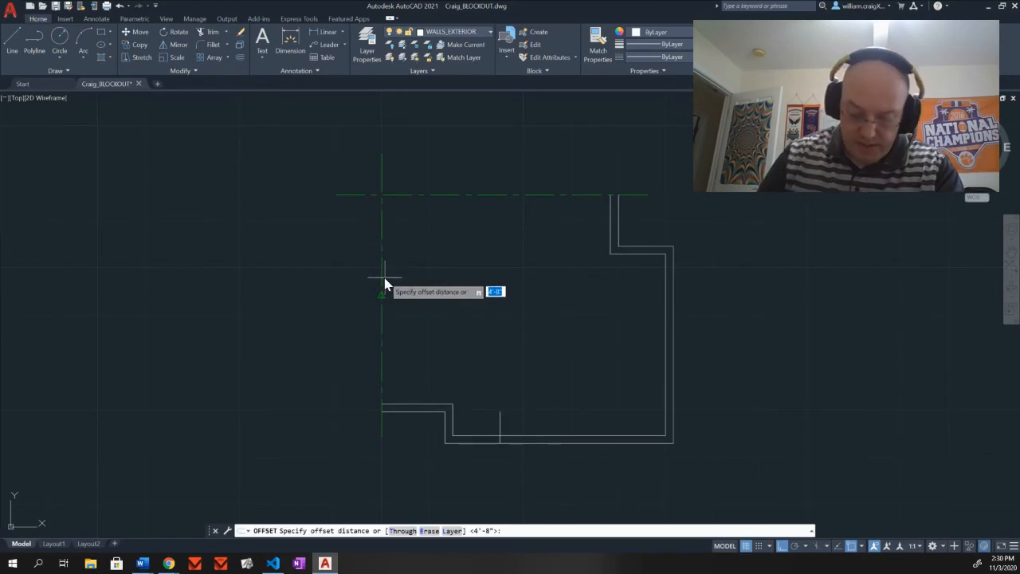
text(3'4)
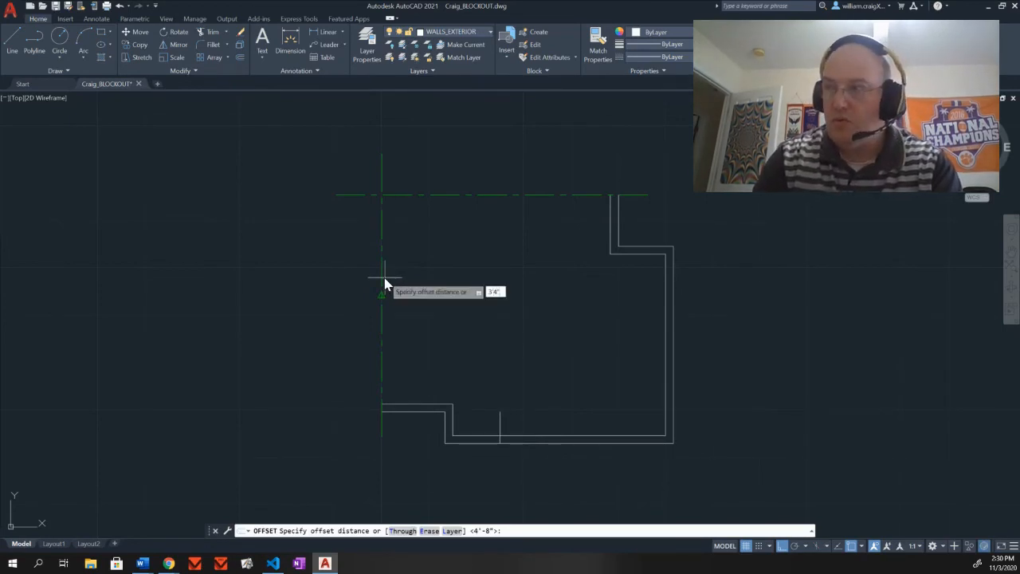
key(Return)
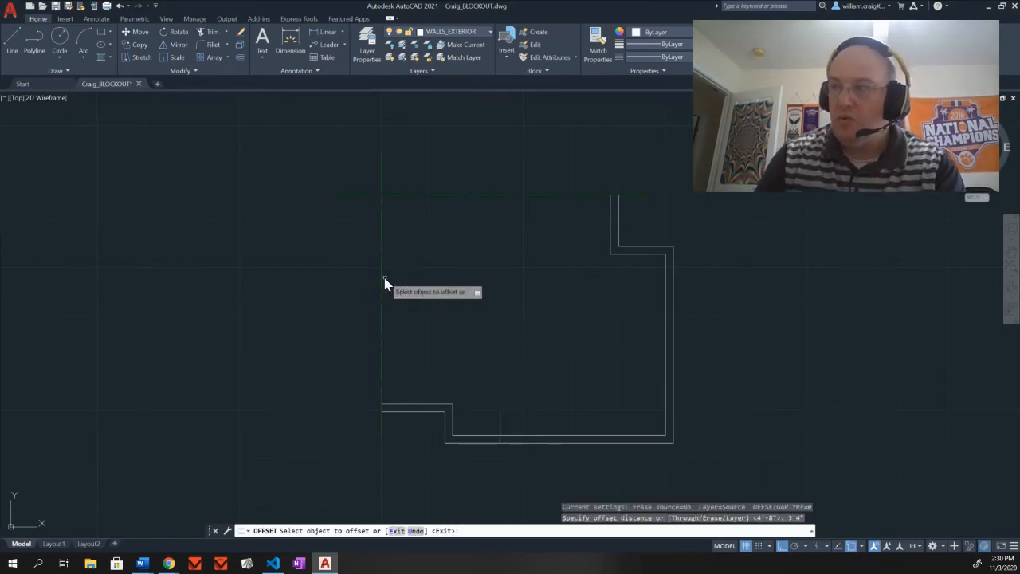
click(500, 426)
click(531, 431)
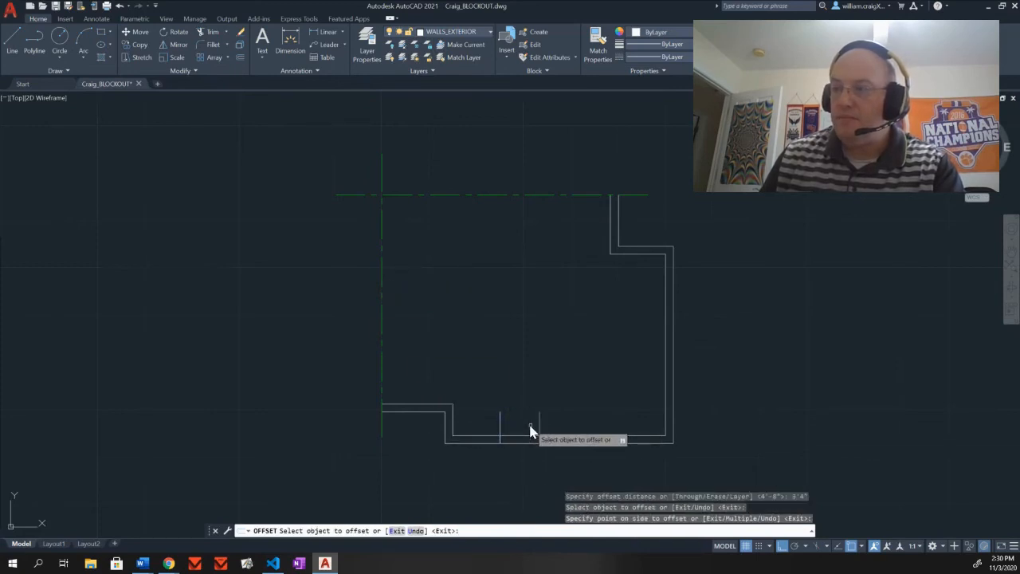
key(Escape)
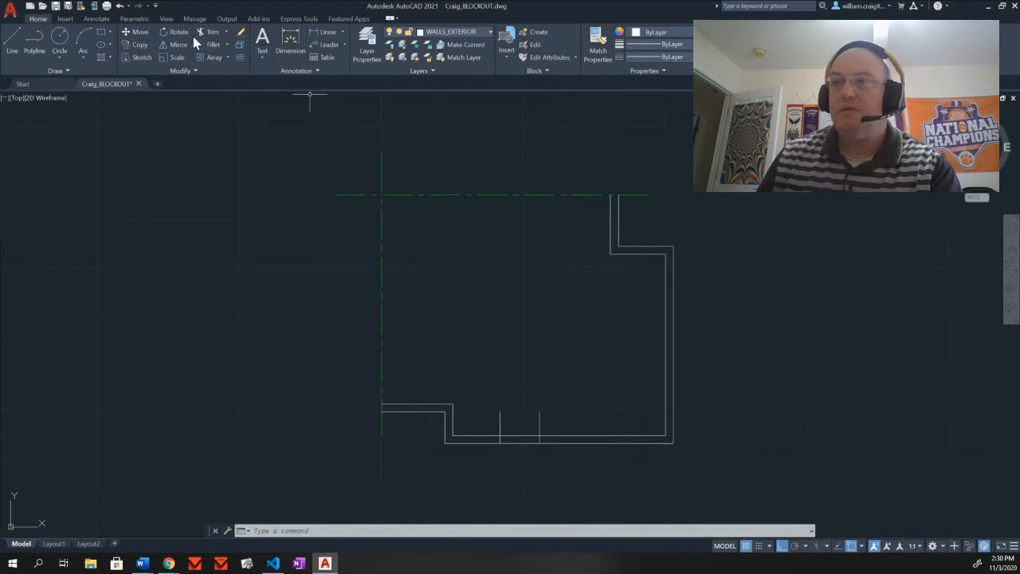
Offset the second opening edge line on the bottom wall 4'8" to the right.
click(240, 57)
text(4'8)
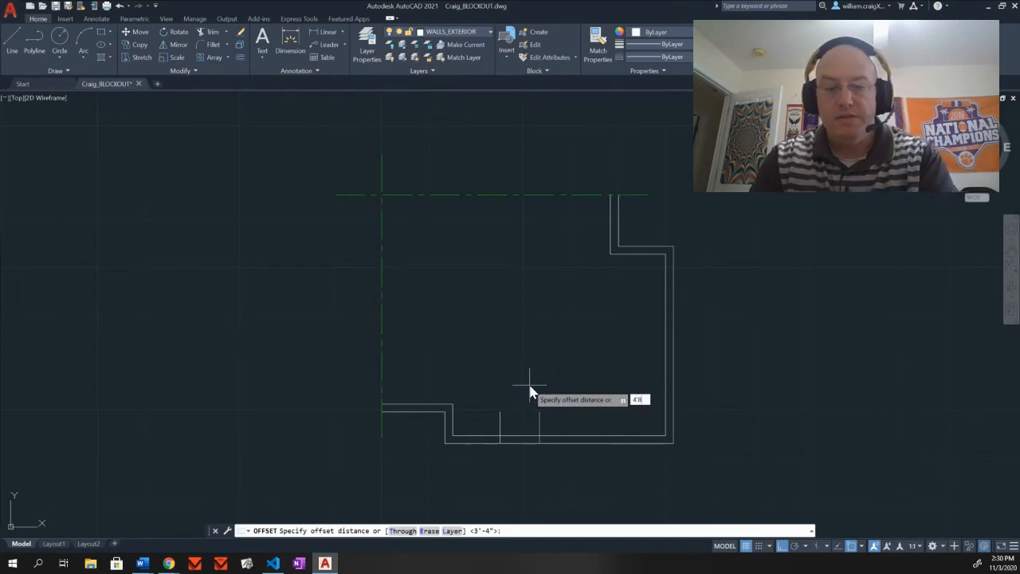
text(")
key(Return)
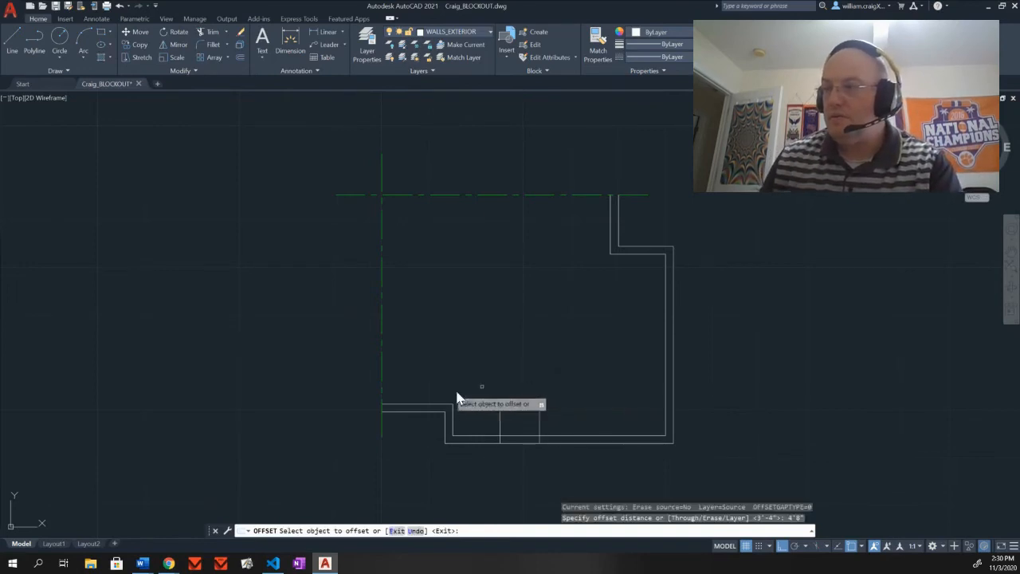
click(540, 428)
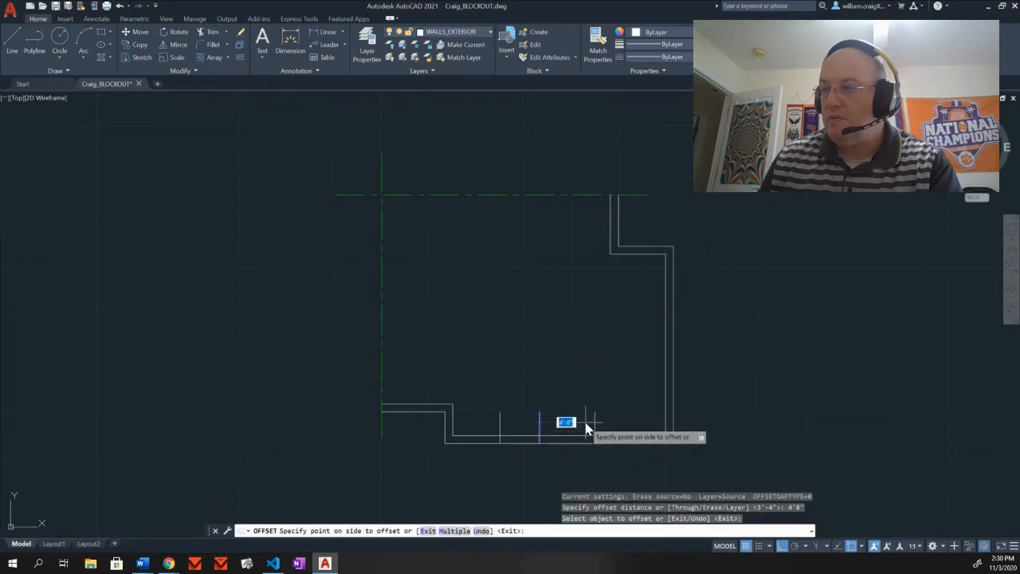
click(594, 425)
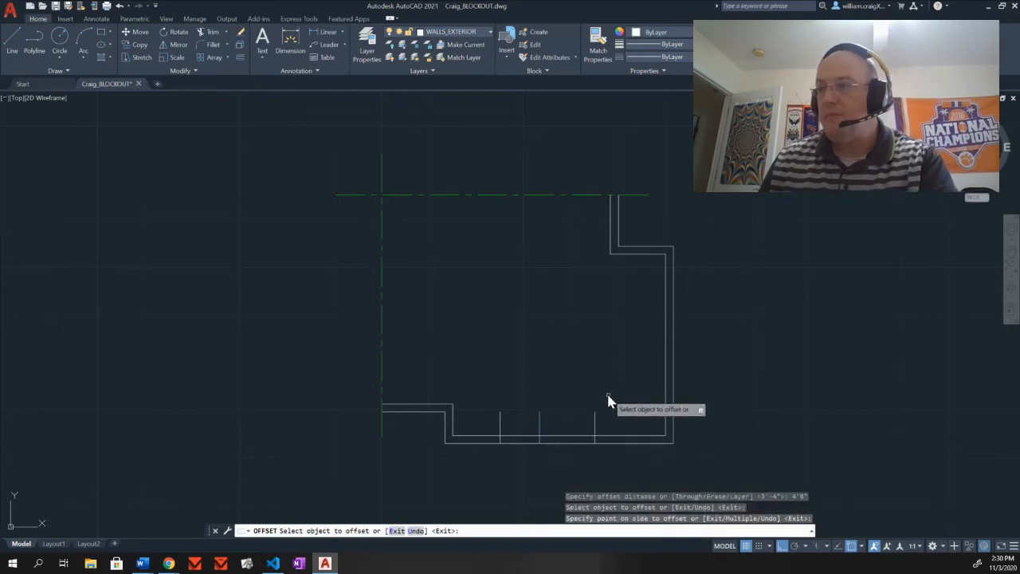
key(Escape)
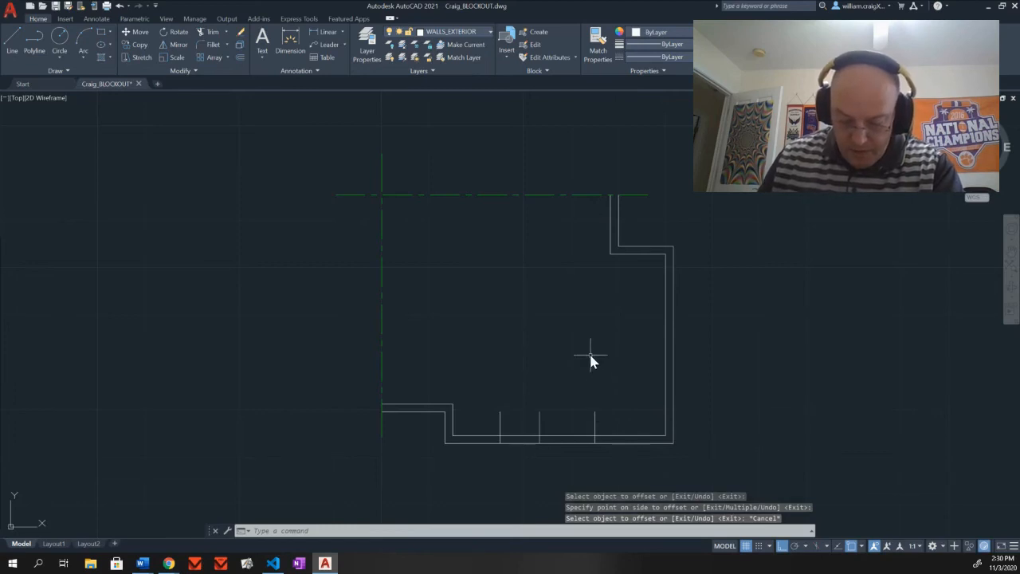
Offset the third opening edge line on the bottom wall 3'4" to the right.
click(239, 59)
text(3'4)
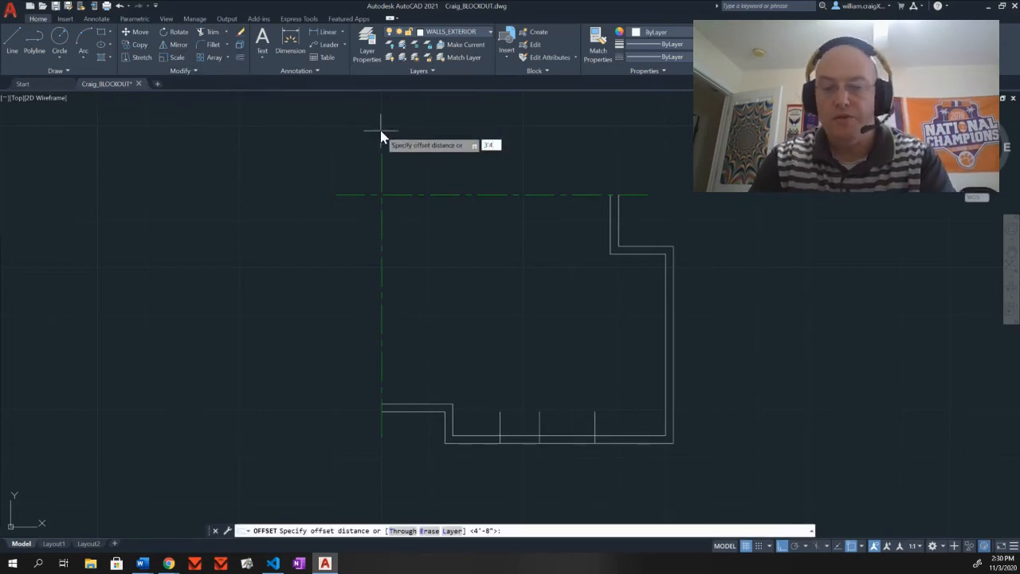
text(")
key(Return)
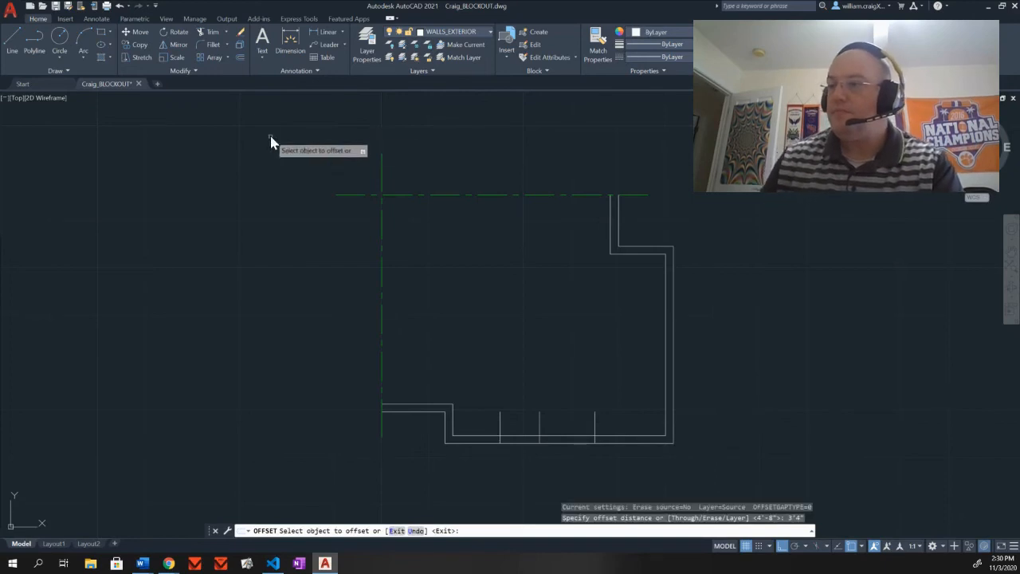
click(595, 426)
click(633, 424)
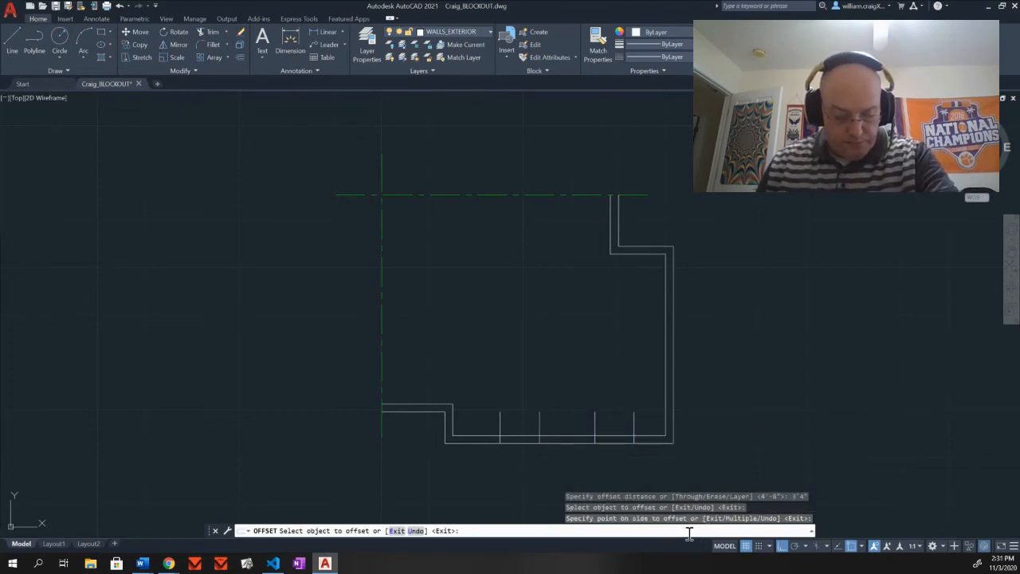
key(Escape)
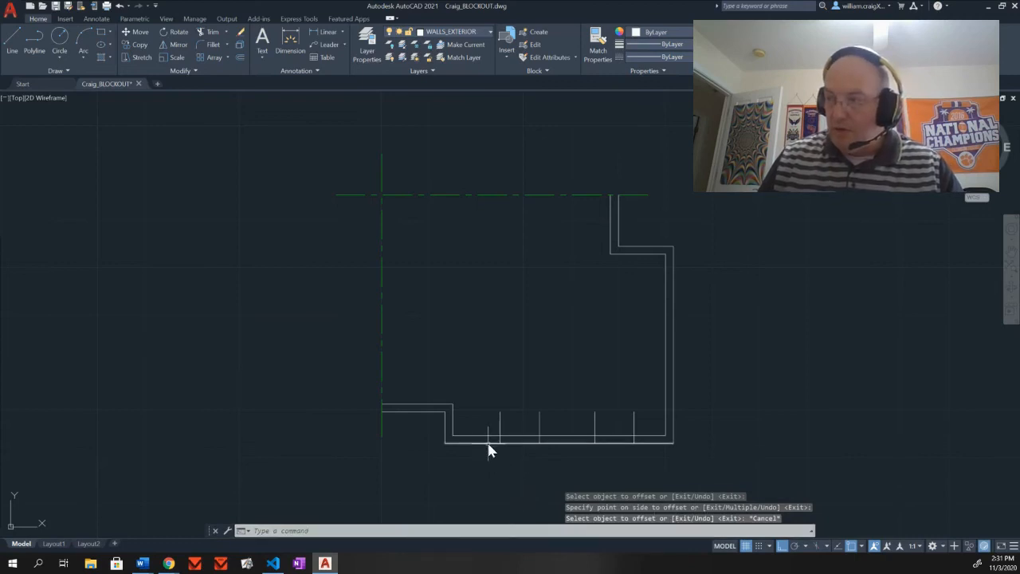
Offset the outer bottom wall line 4" inward to create a line along the middle of the wall.
mouse_move(489, 451)
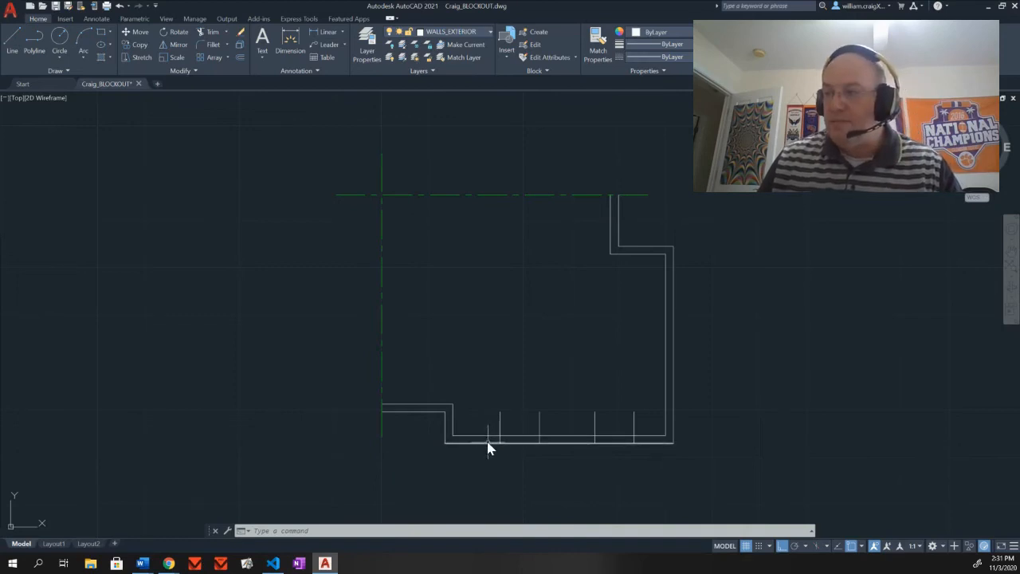
click(240, 58)
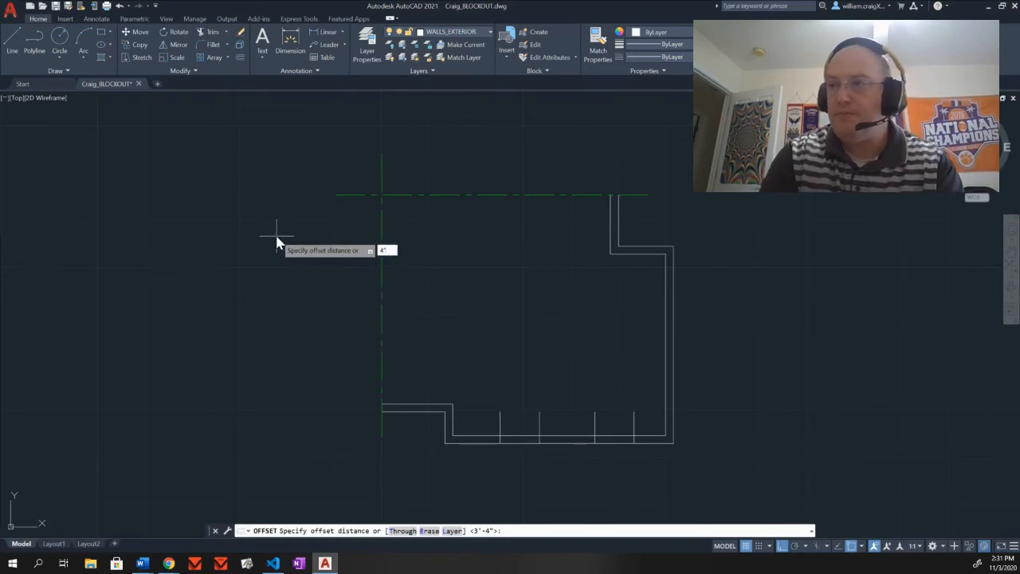
text(4")
key(Return)
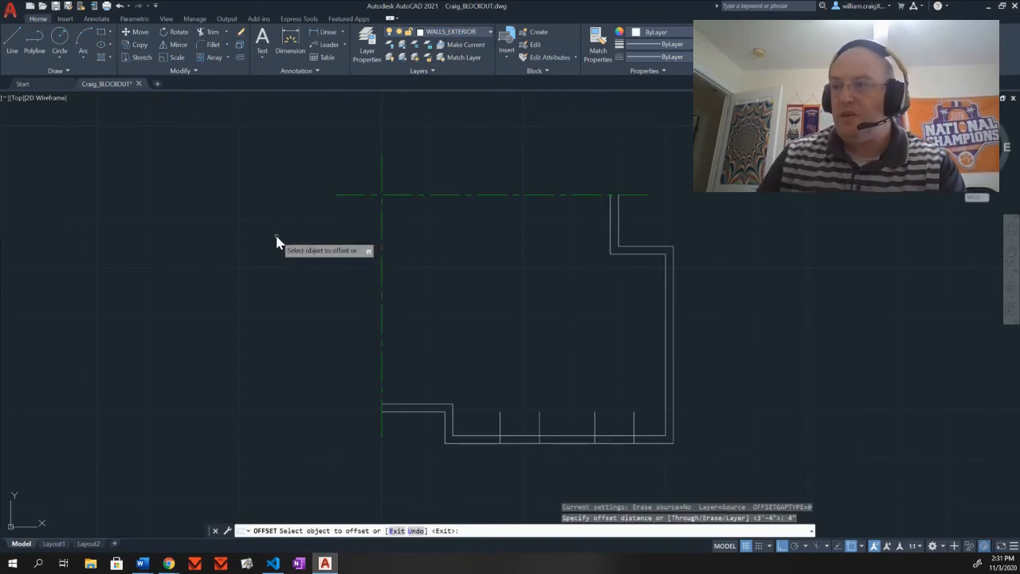
click(486, 444)
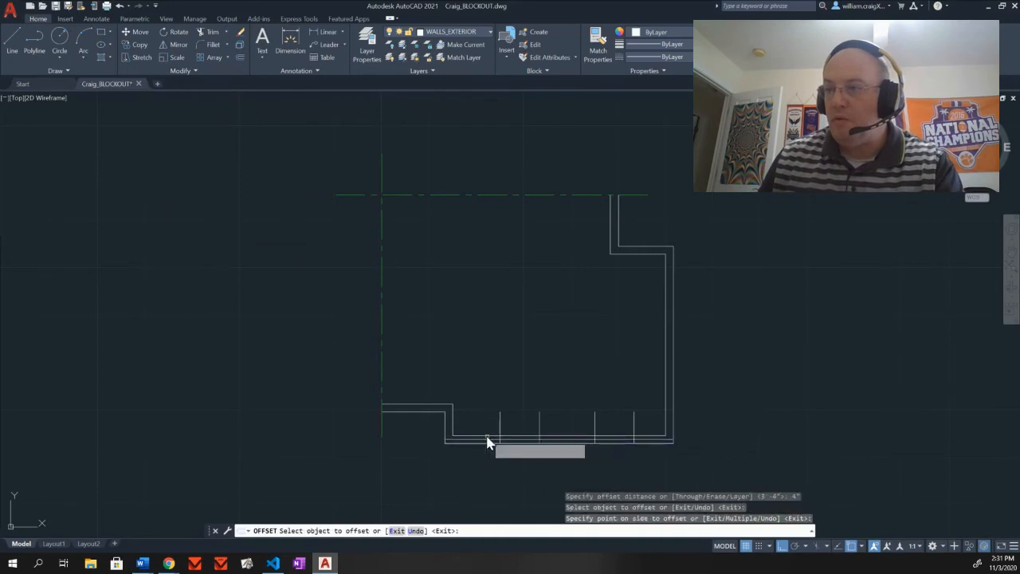
key(Escape)
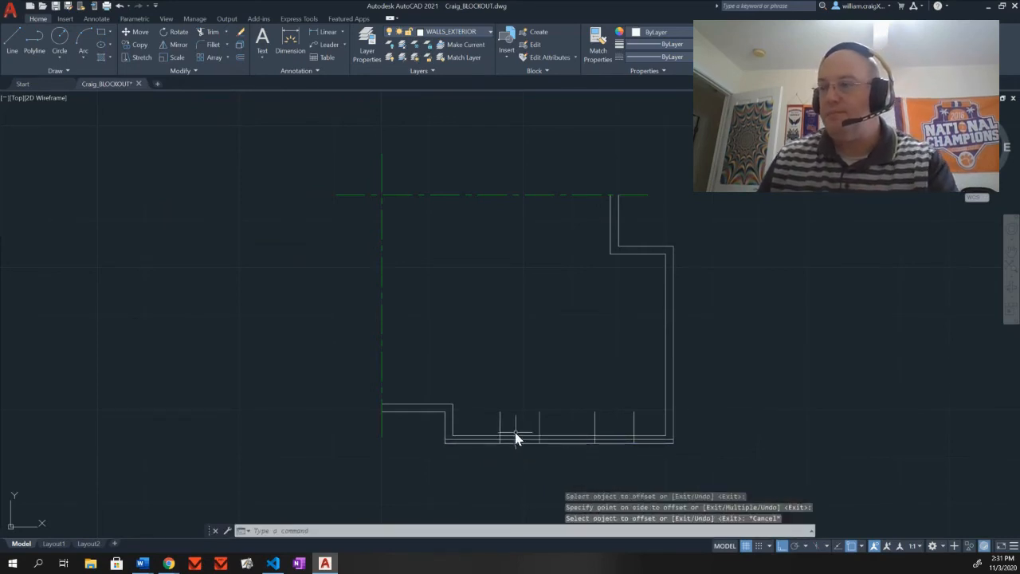
Save the drawing.
scroll(516, 435, down, 2)
scroll(536, 430, up, 4)
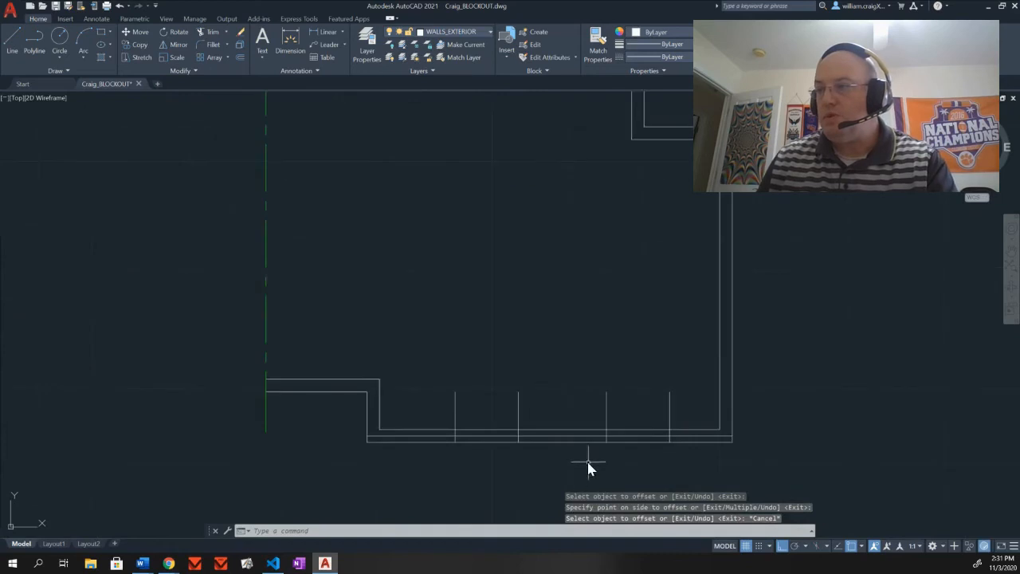
scroll(589, 462, up, 2)
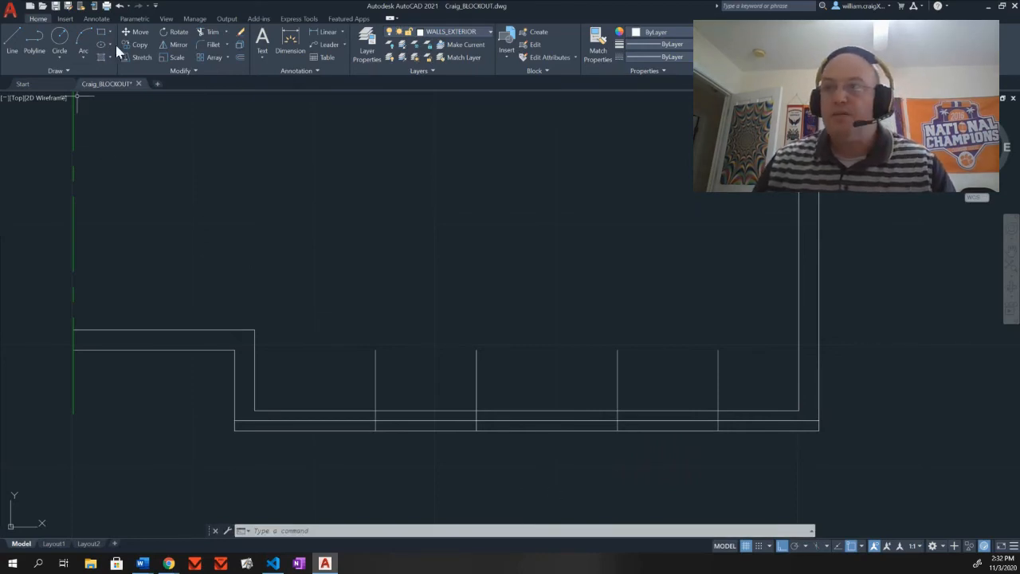
click(56, 8)
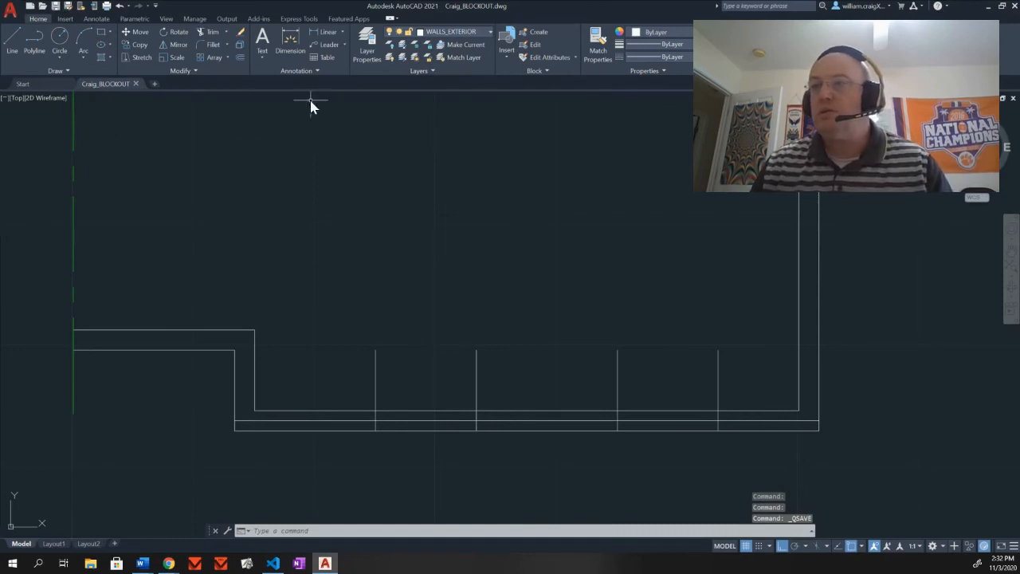
Trim the bottom wall's middle line outside the two openings and the opening edge lines extending above the wall.
click(210, 32)
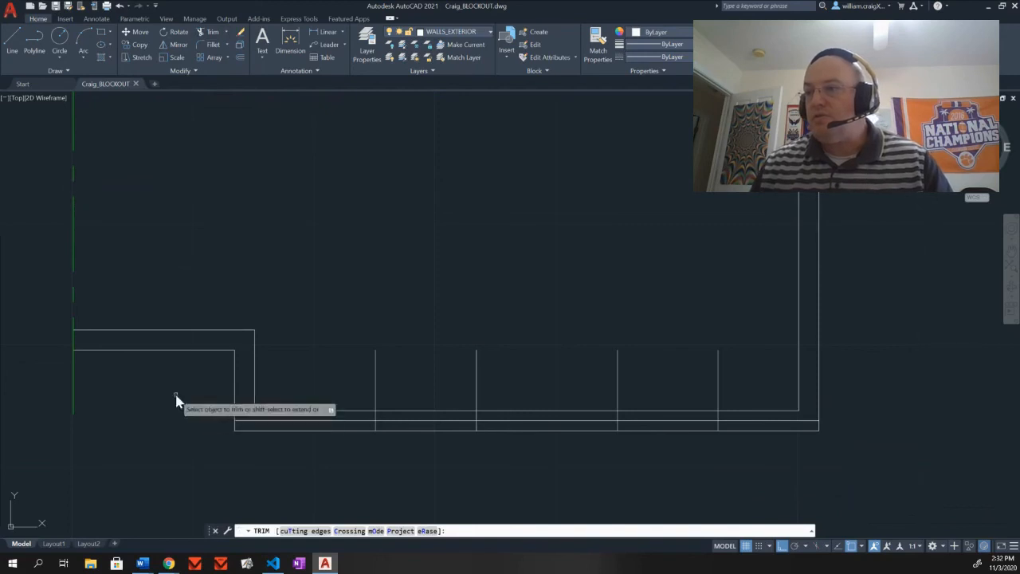
click(278, 422)
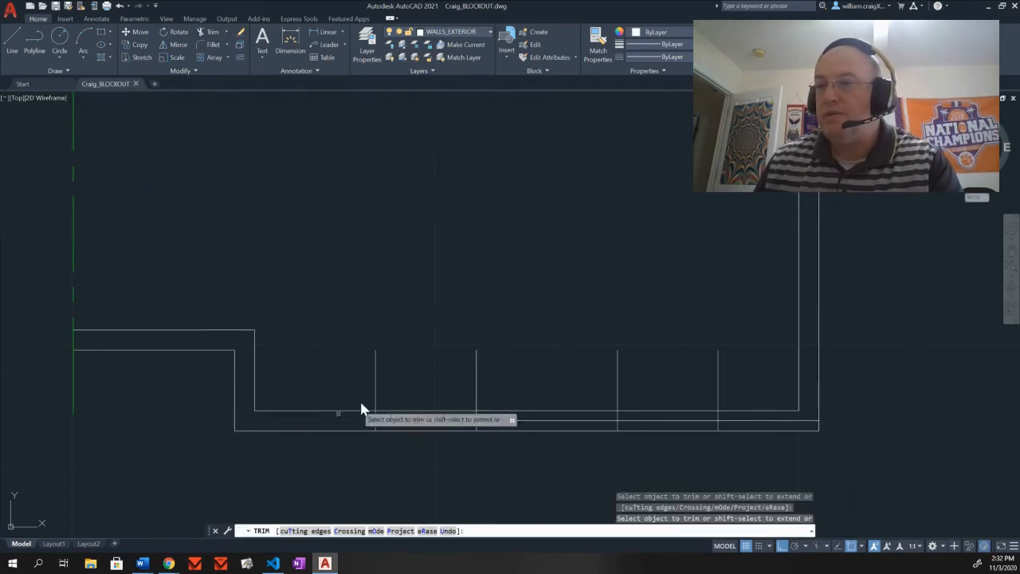
click(376, 387)
click(478, 382)
click(495, 421)
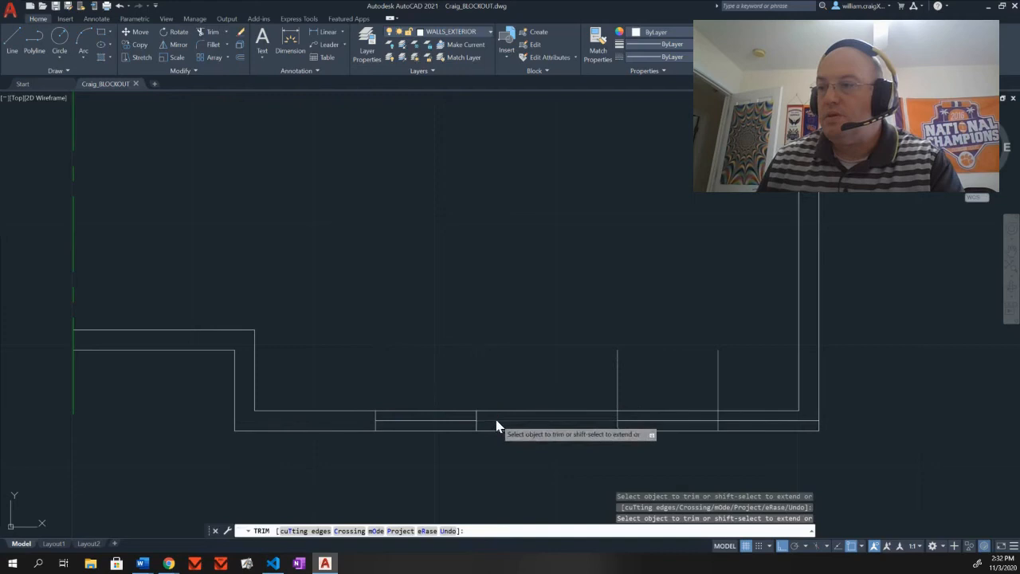
click(617, 389)
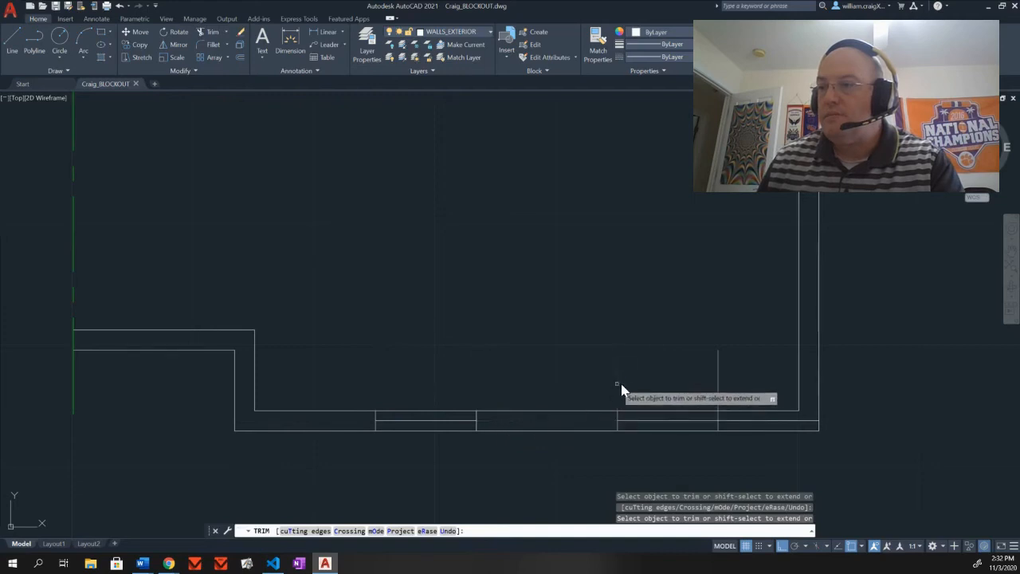
click(718, 389)
click(754, 421)
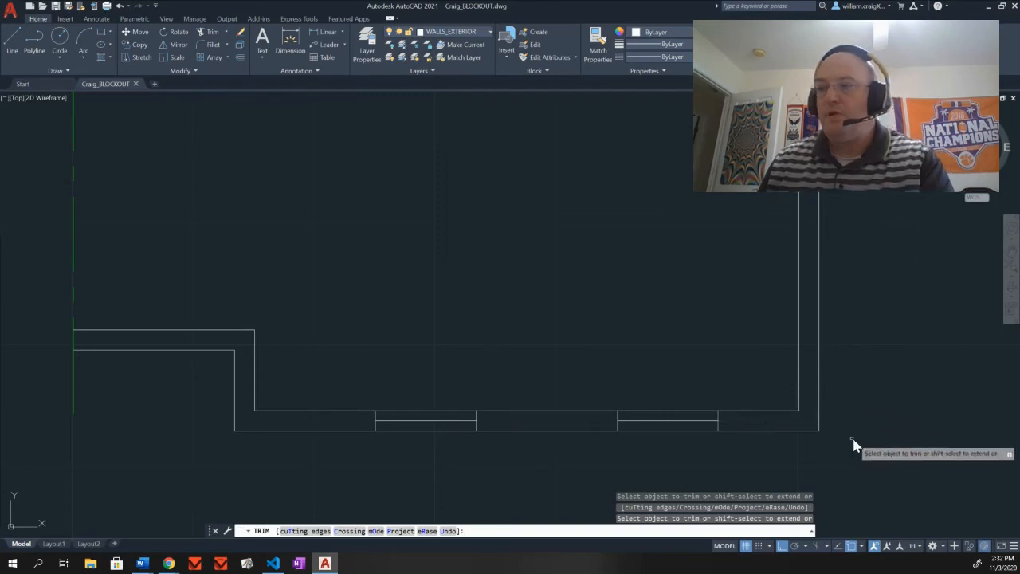
key(Escape)
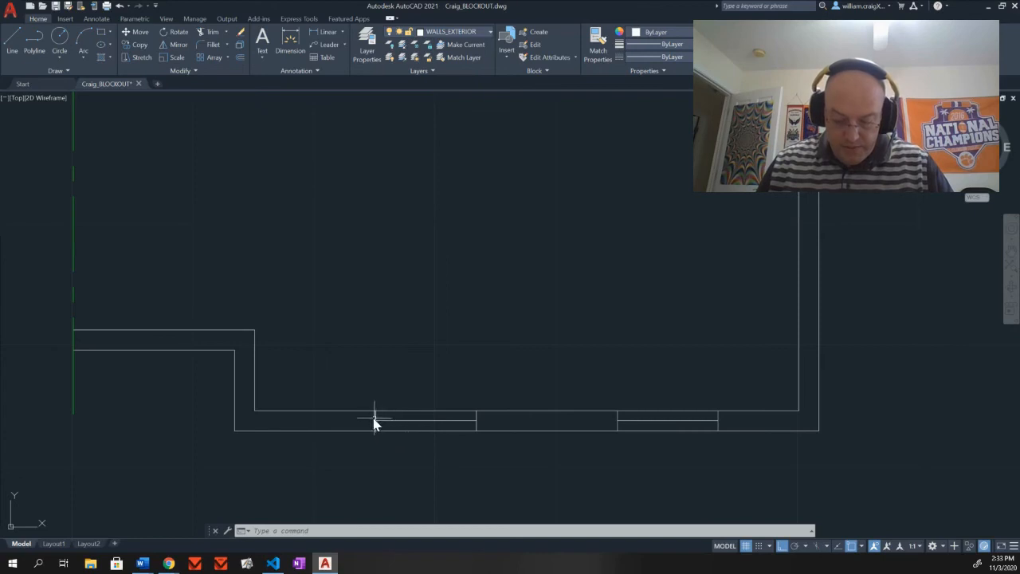
Stretch the upper ends of the inner and outer lower-left short vertical wall lines up to the horizontal green centerline.
scroll(302, 350, down, 4)
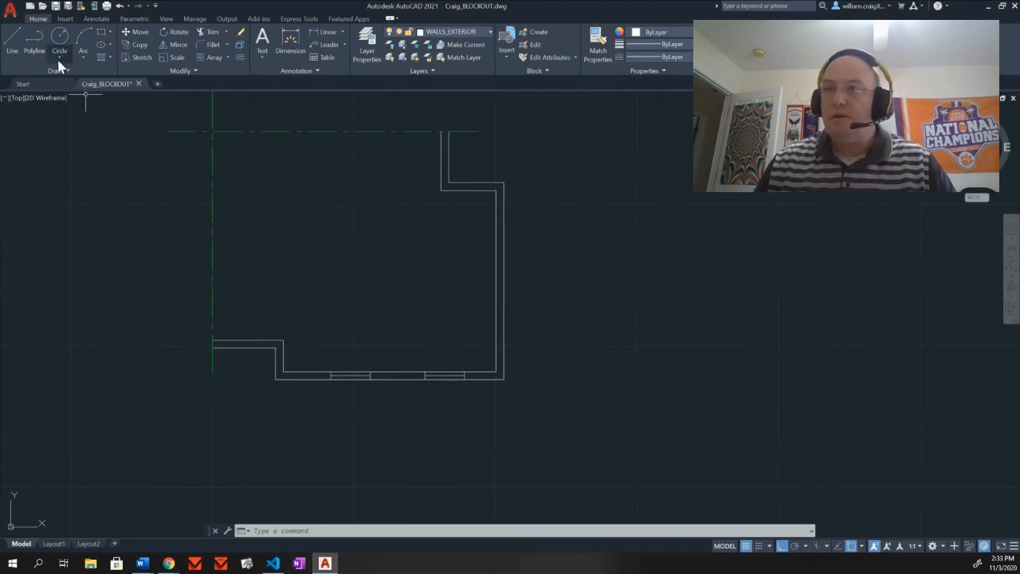
click(285, 351)
click(283, 341)
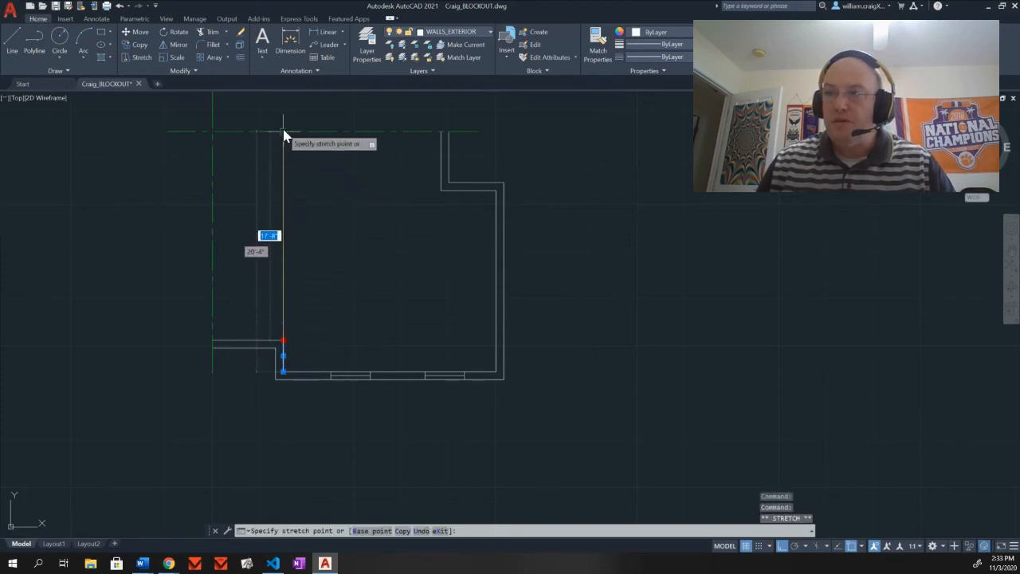
click(283, 131)
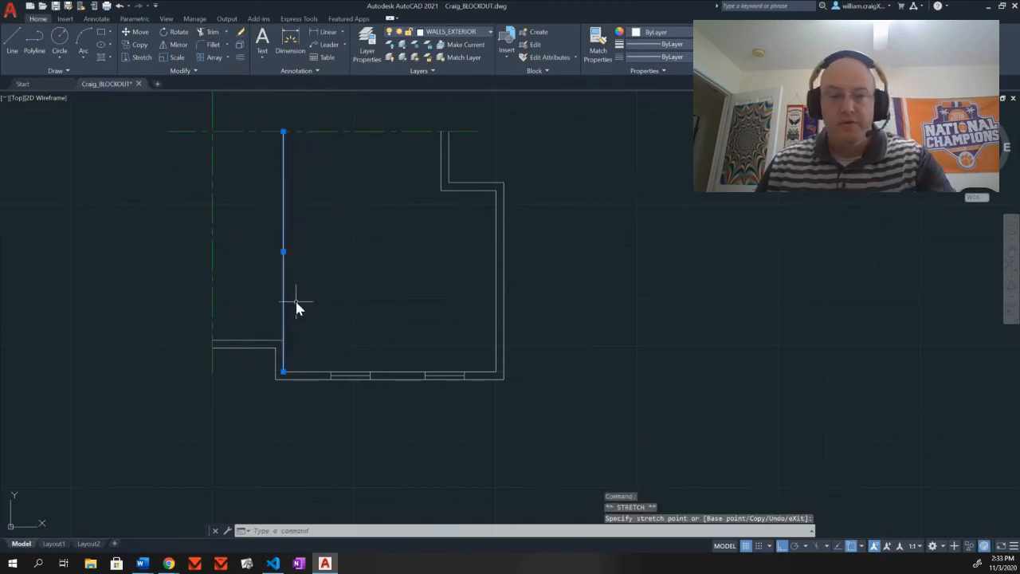
key(Escape)
click(276, 354)
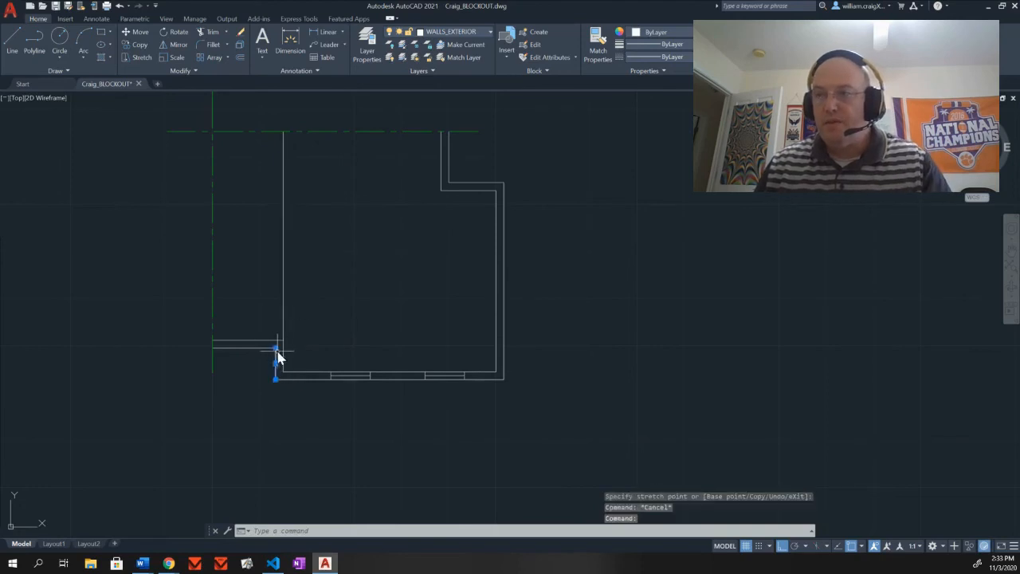
click(276, 349)
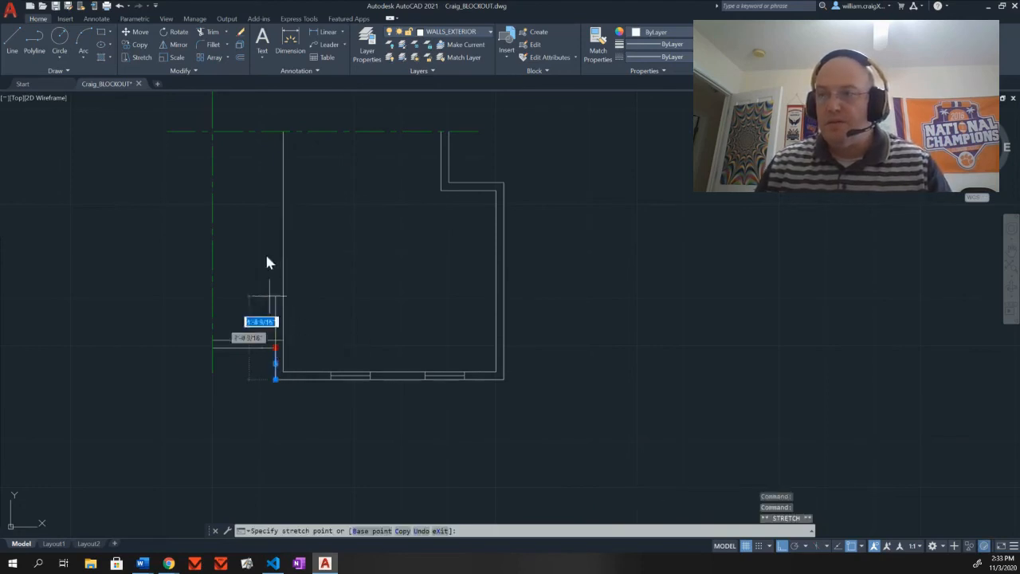
click(267, 134)
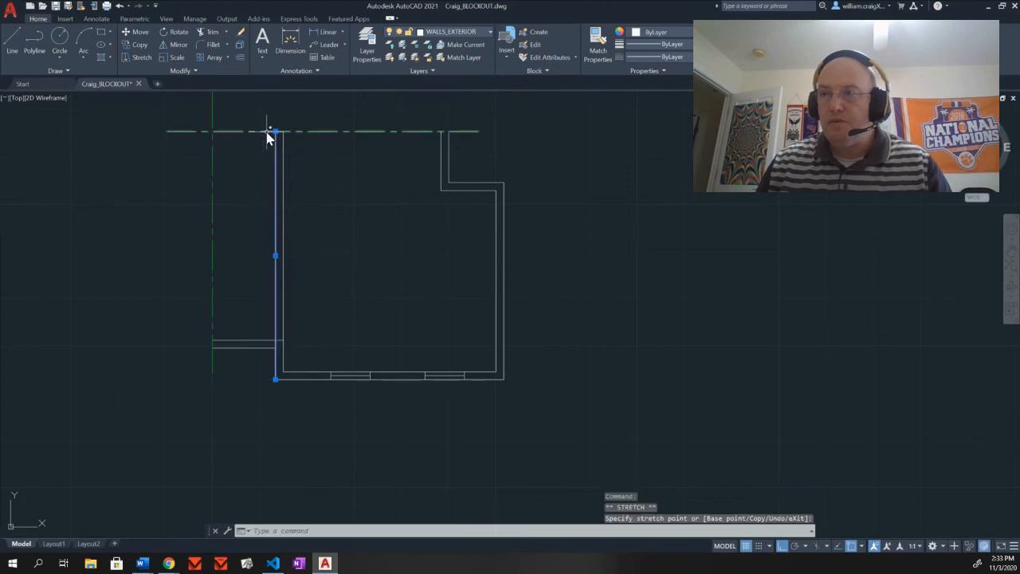
key(Escape)
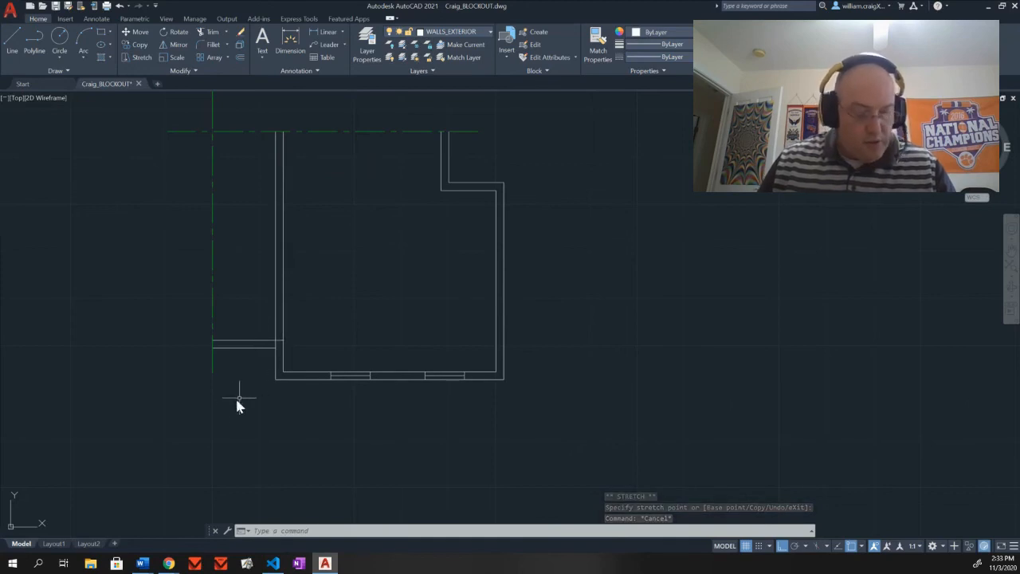
scroll(275, 355, up, 2)
scroll(276, 356, up, 2)
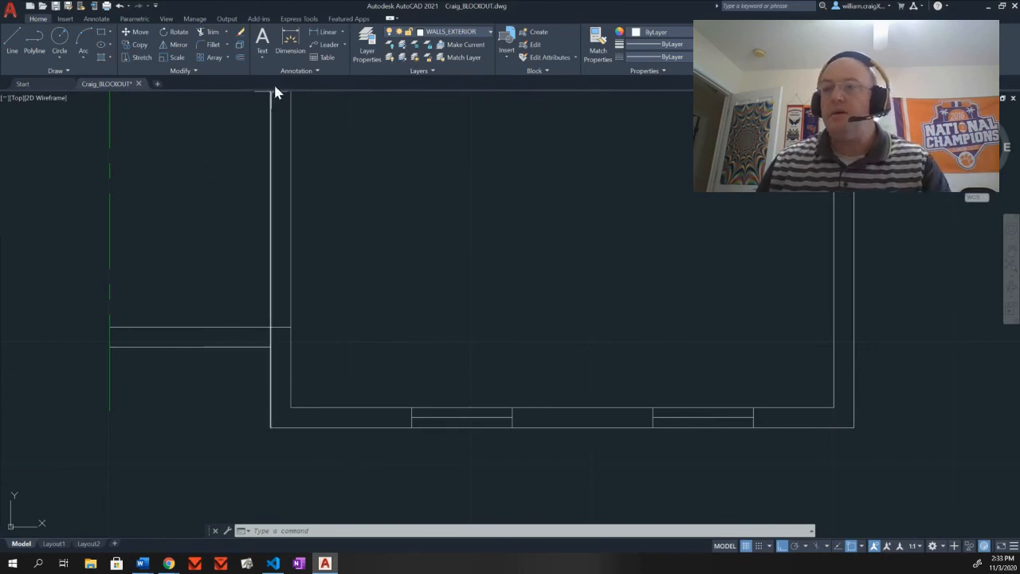
click(212, 45)
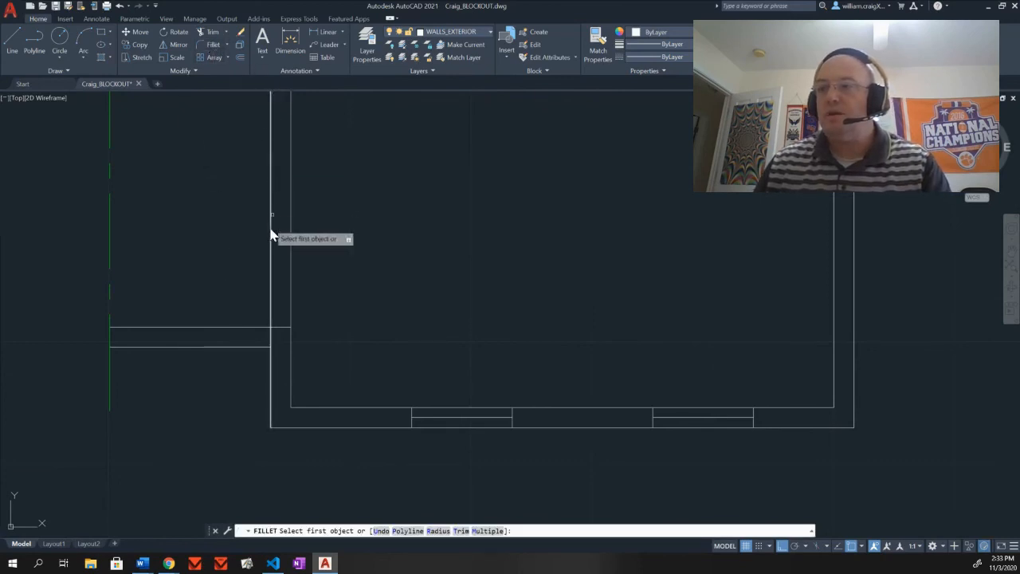
click(271, 295)
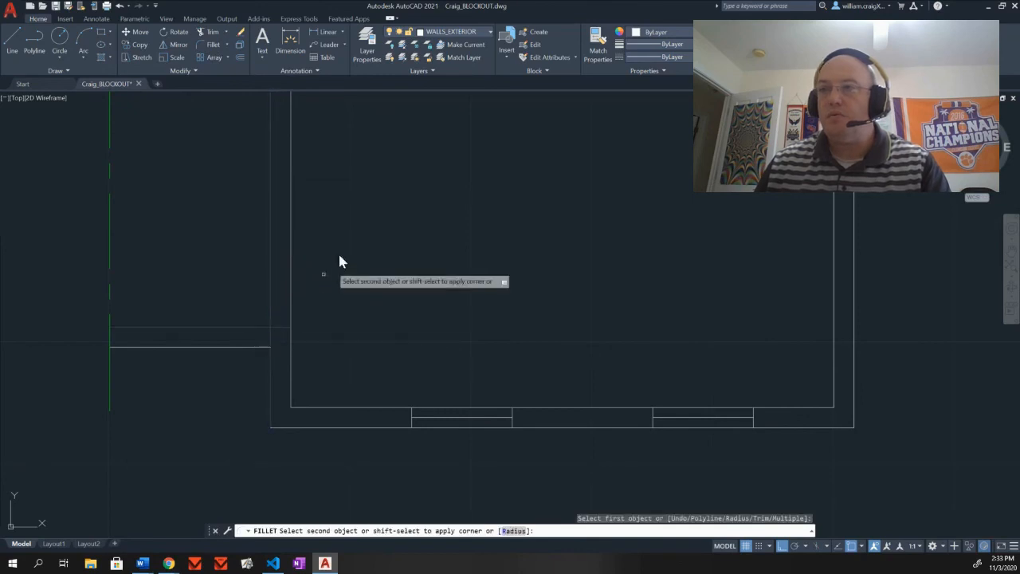
key(Escape)
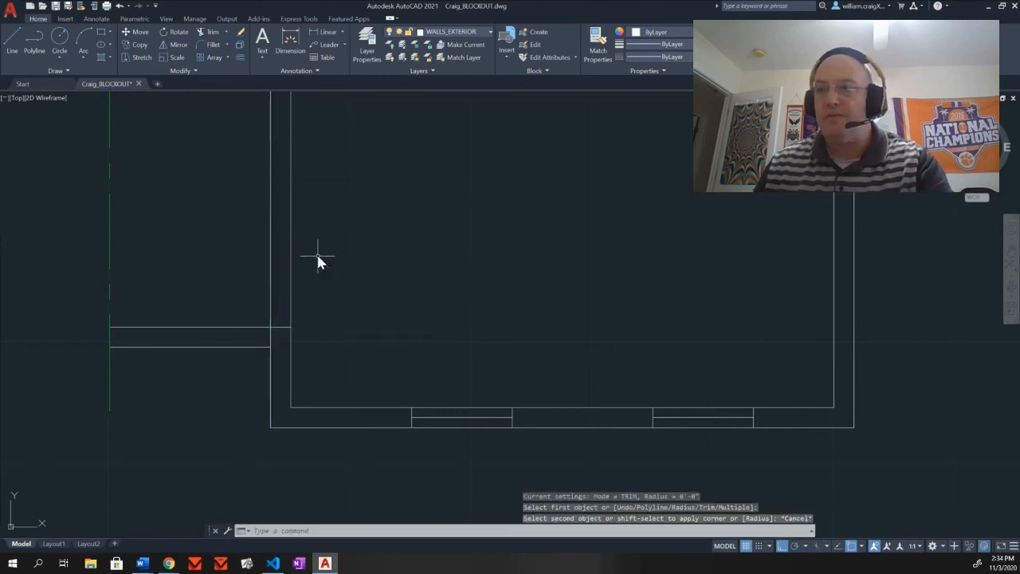
Trim the overlapping wall lines where the short lower-left horizontal wall meets the extended vertical wall to form a clean junction.
click(212, 32)
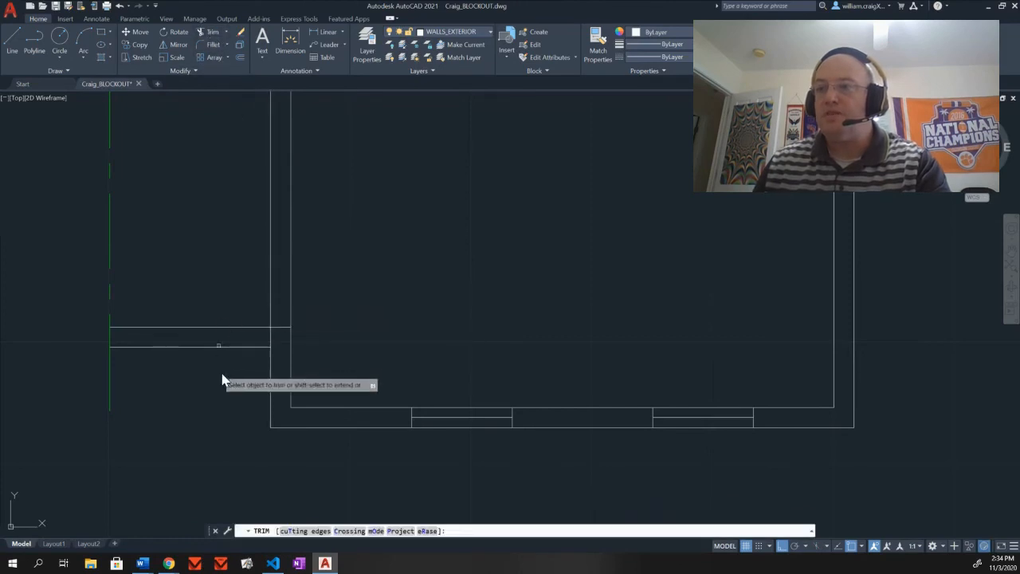
click(273, 336)
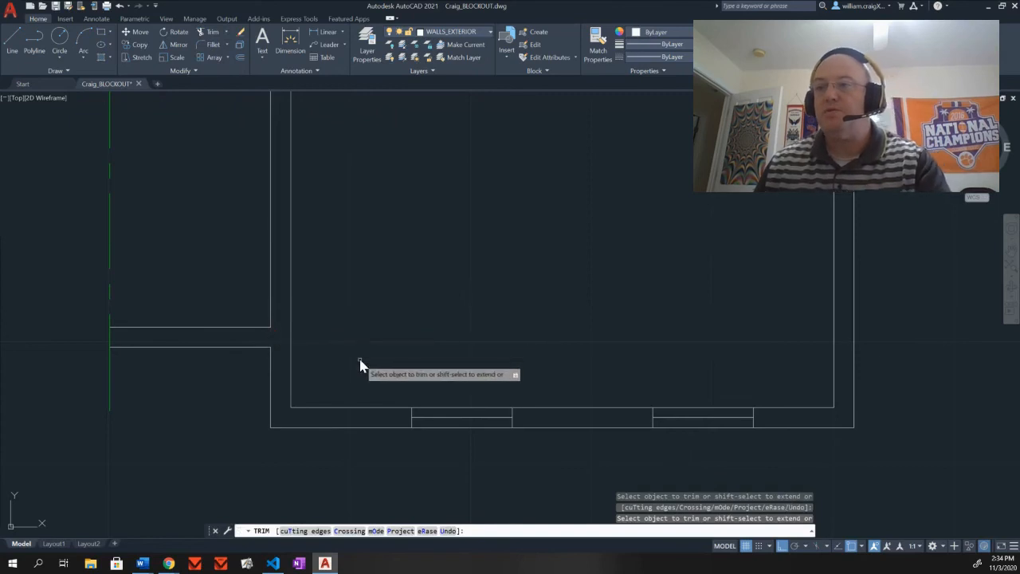
scroll(351, 343, down, 6)
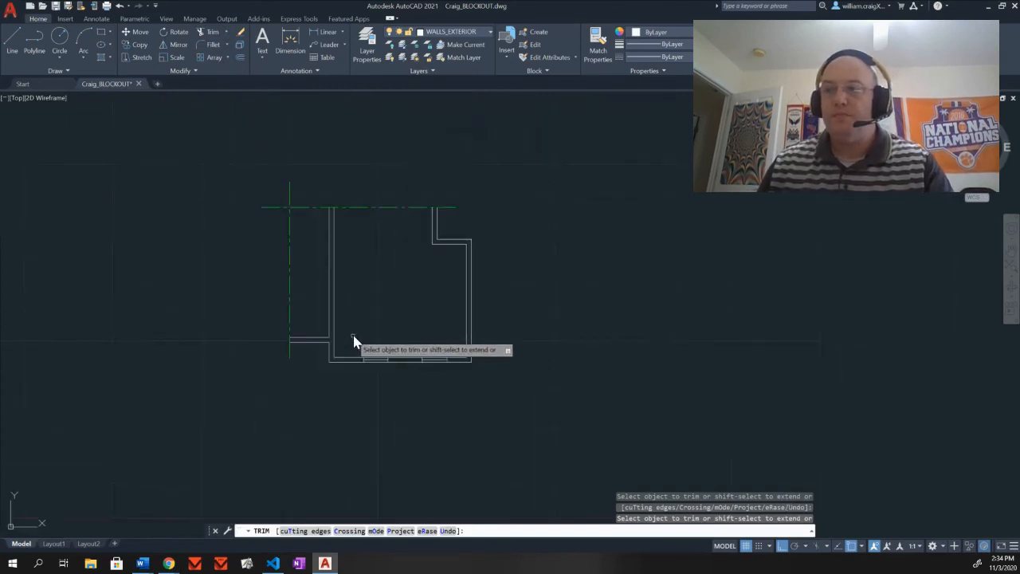
scroll(354, 341, up, 2)
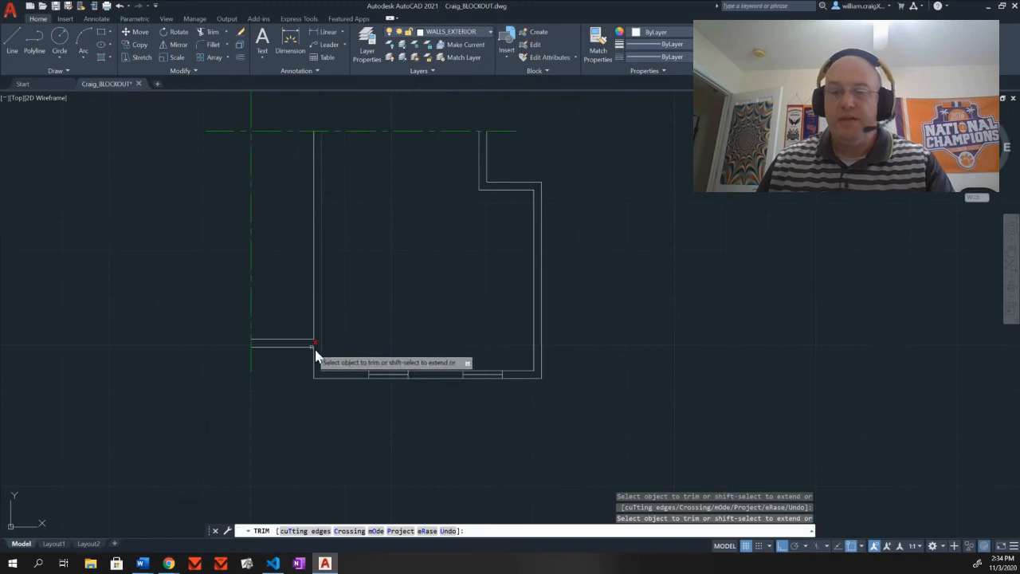
click(316, 352)
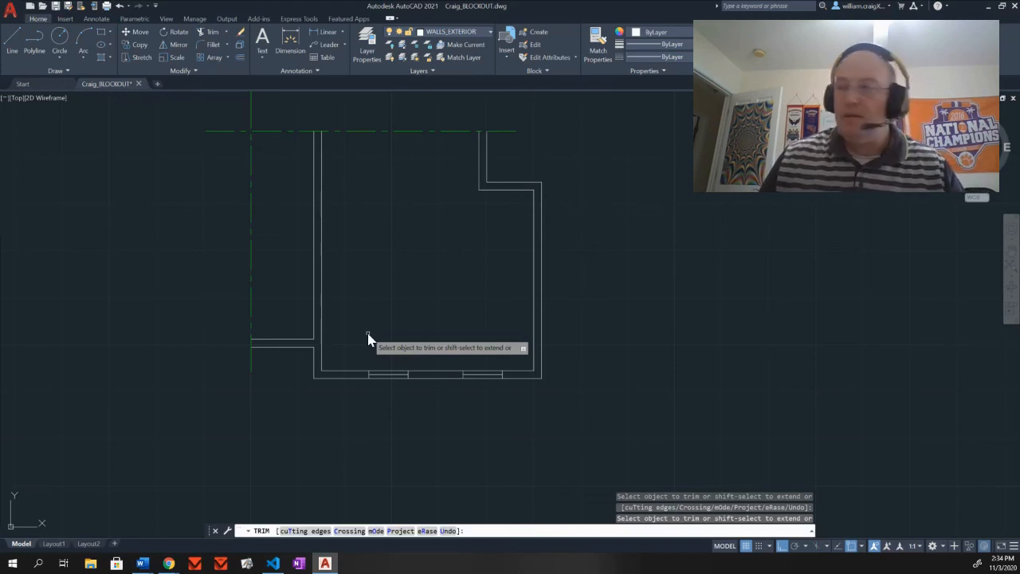
middle_drag(493, 321, 510, 398)
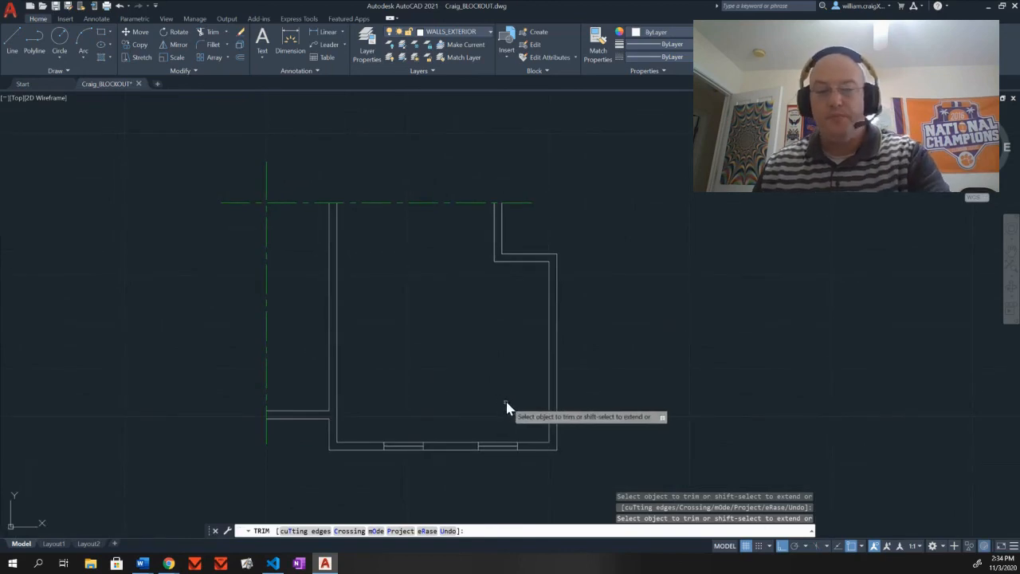
key(Escape)
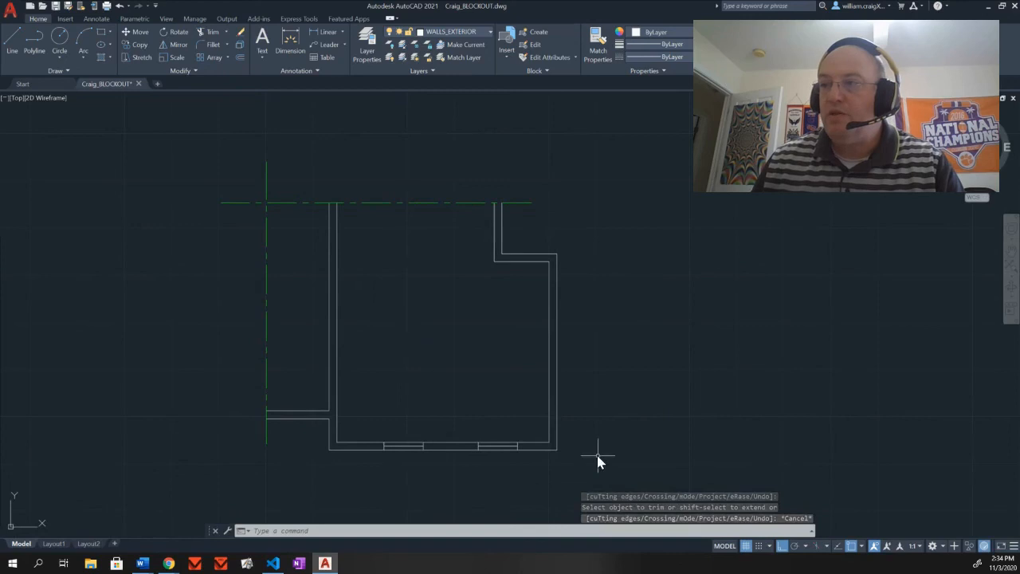
Mirror all wall and window lines about the horizontal green centerline, keeping the source objects.
click(583, 473)
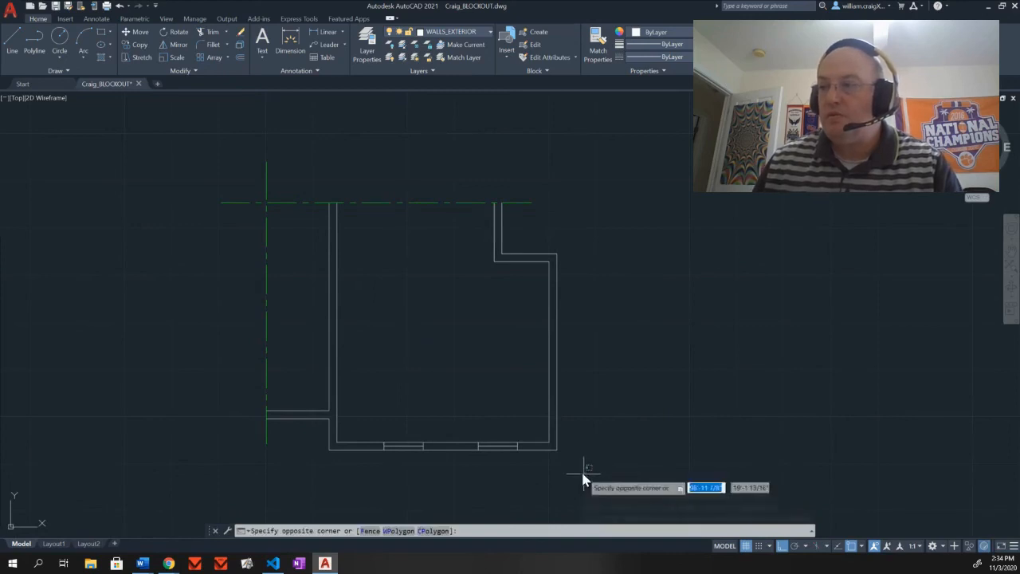
click(294, 236)
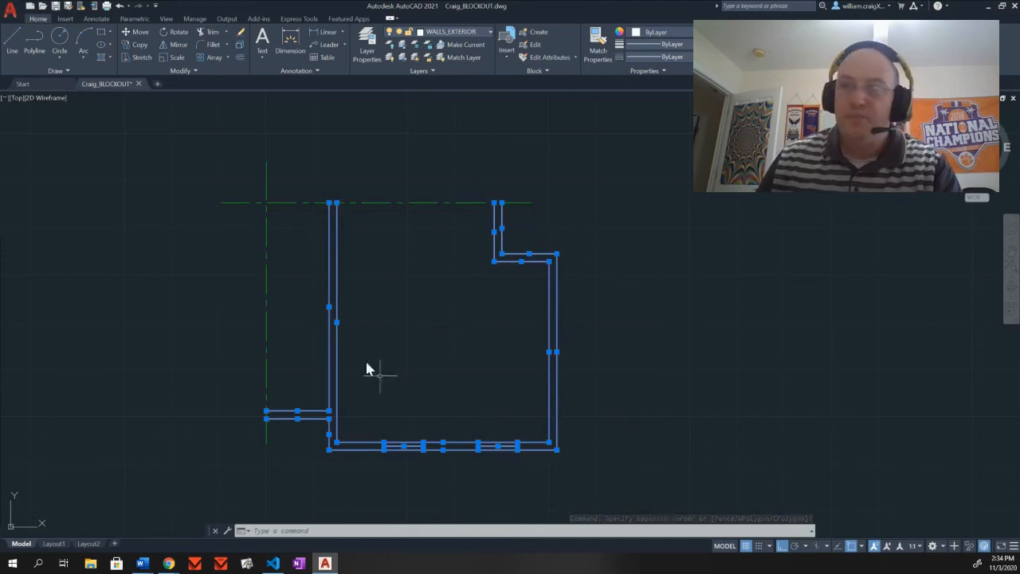
click(173, 47)
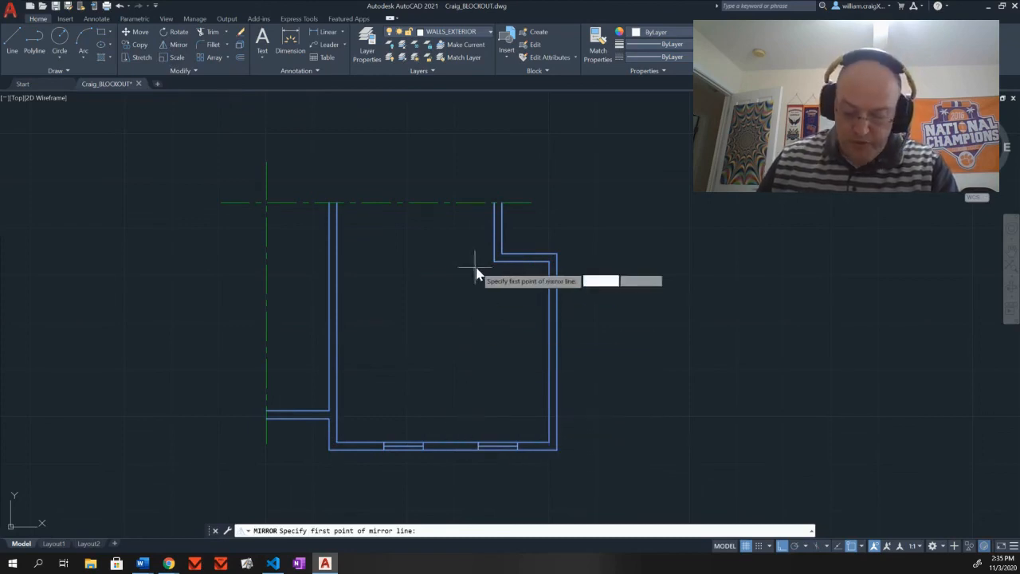
click(530, 204)
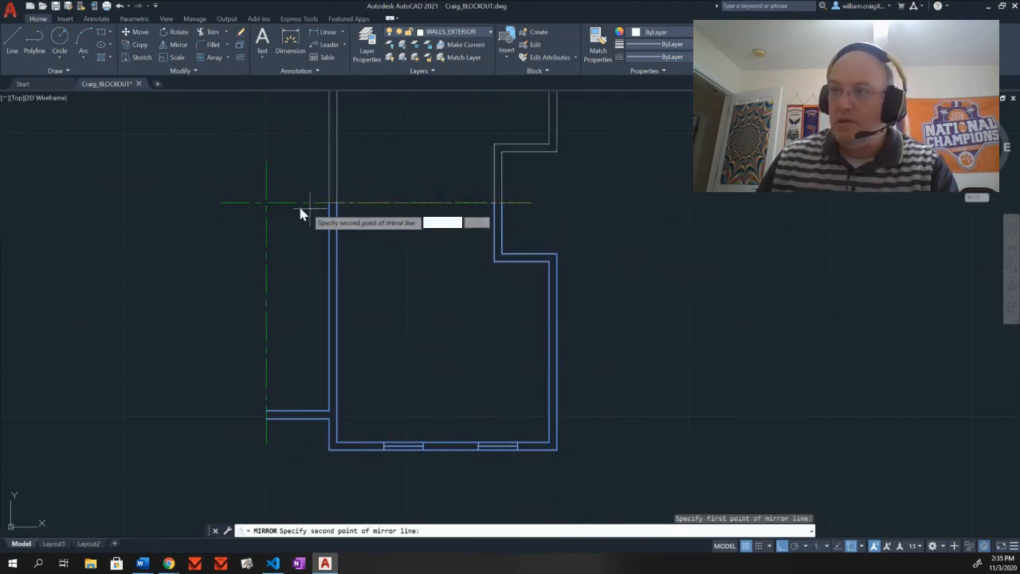
click(225, 203)
middle_drag(372, 266, 393, 367)
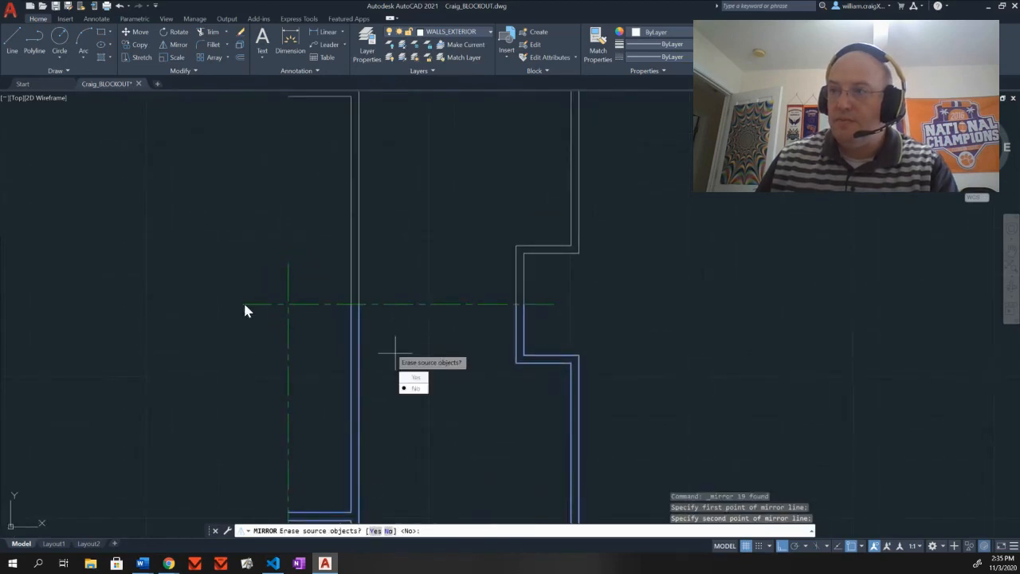
click(413, 388)
scroll(531, 269, up, 2)
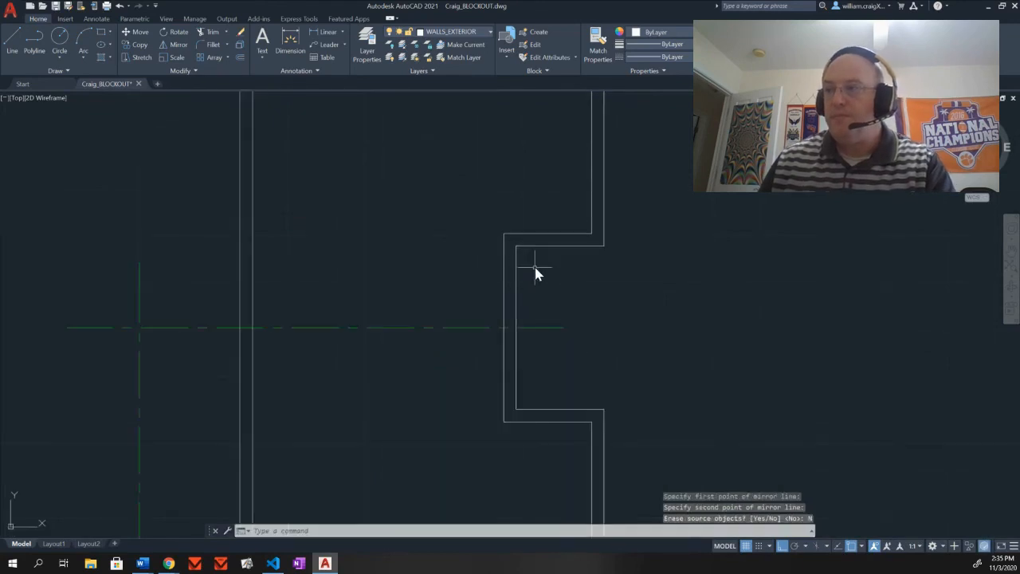
Mirror the whole plan, centerlines included, about the vertical green centerline, keeping the source objects.
scroll(534, 271, down, 4)
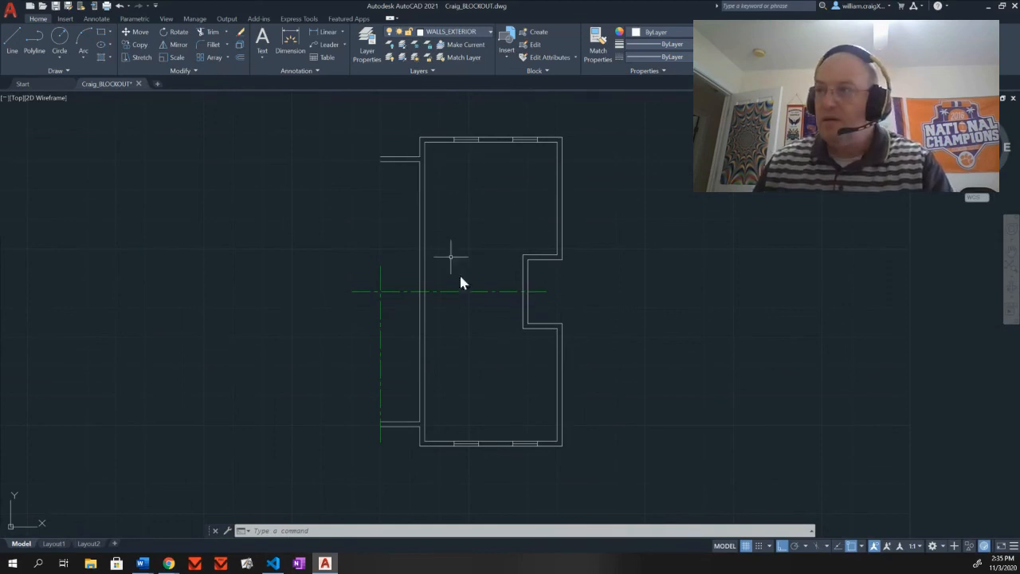
click(587, 462)
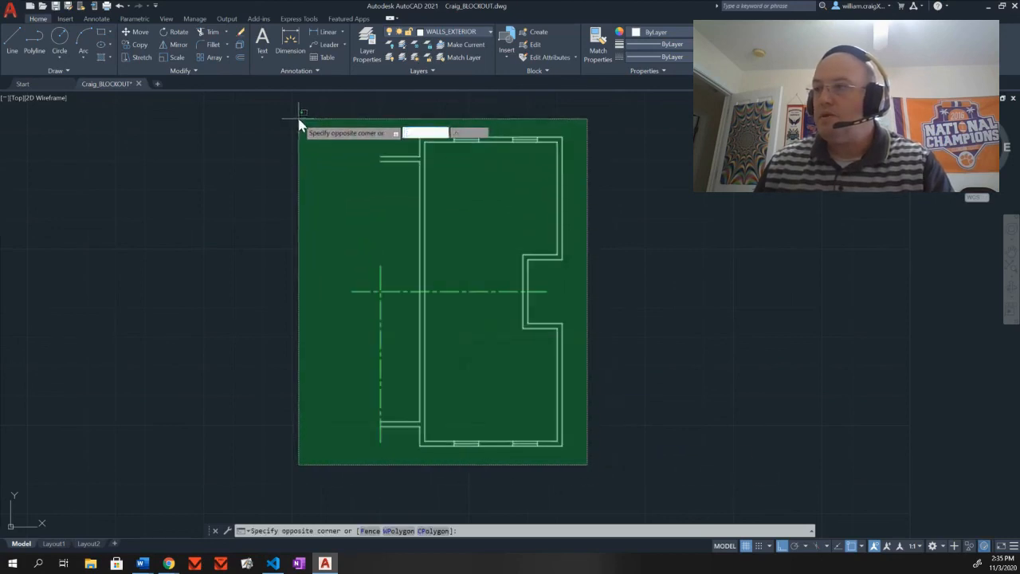
click(299, 123)
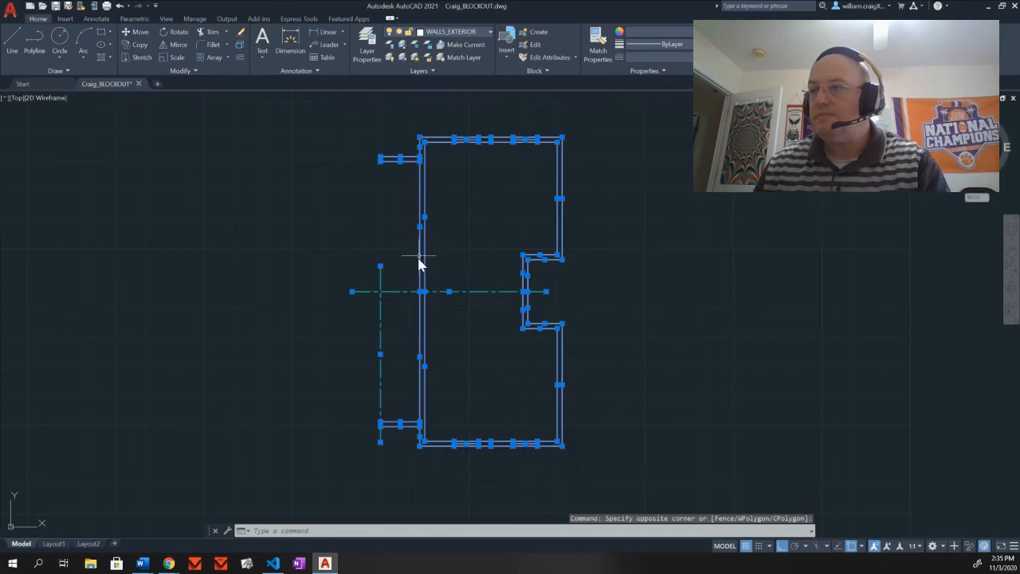
click(177, 46)
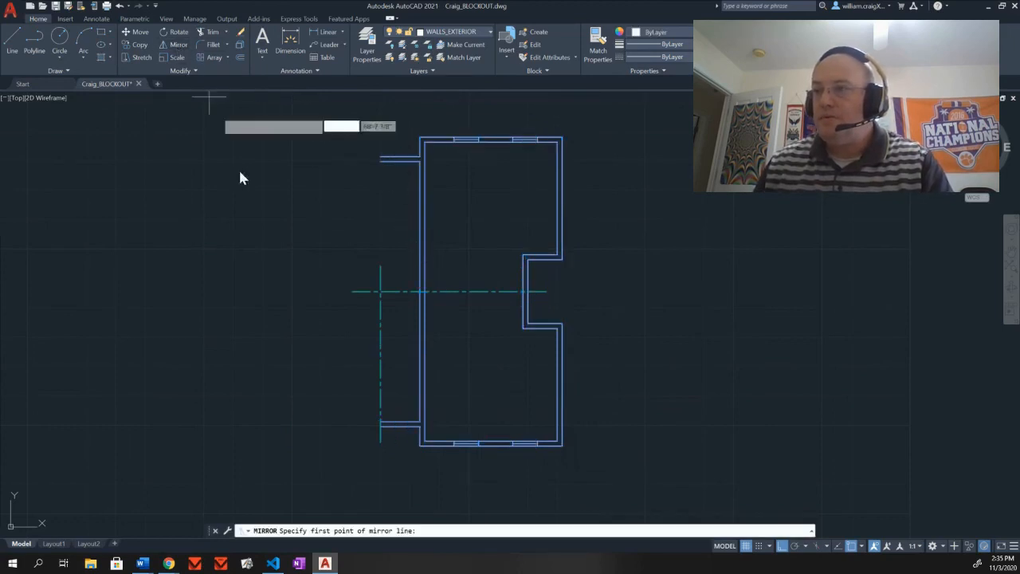
click(380, 440)
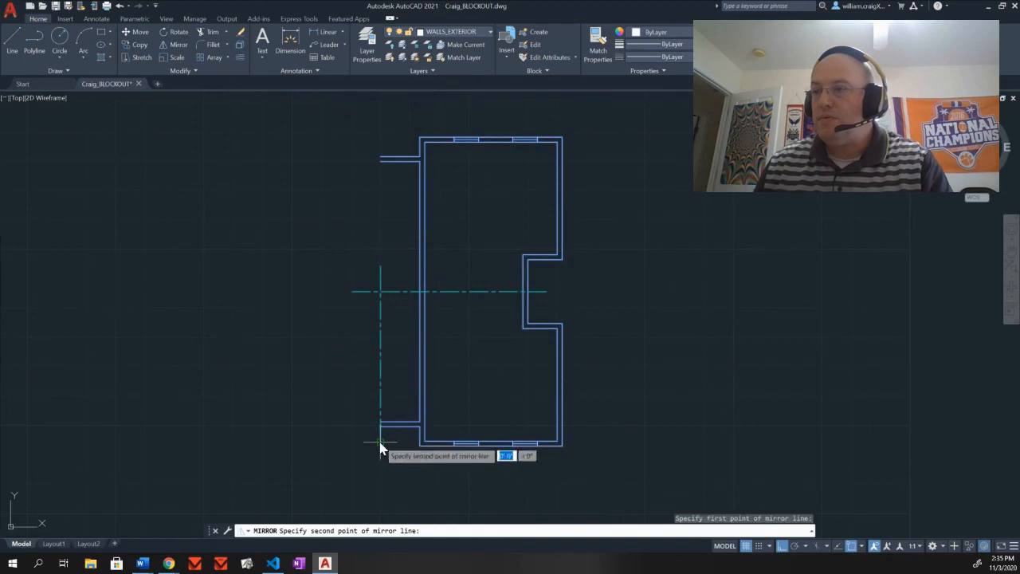
click(378, 270)
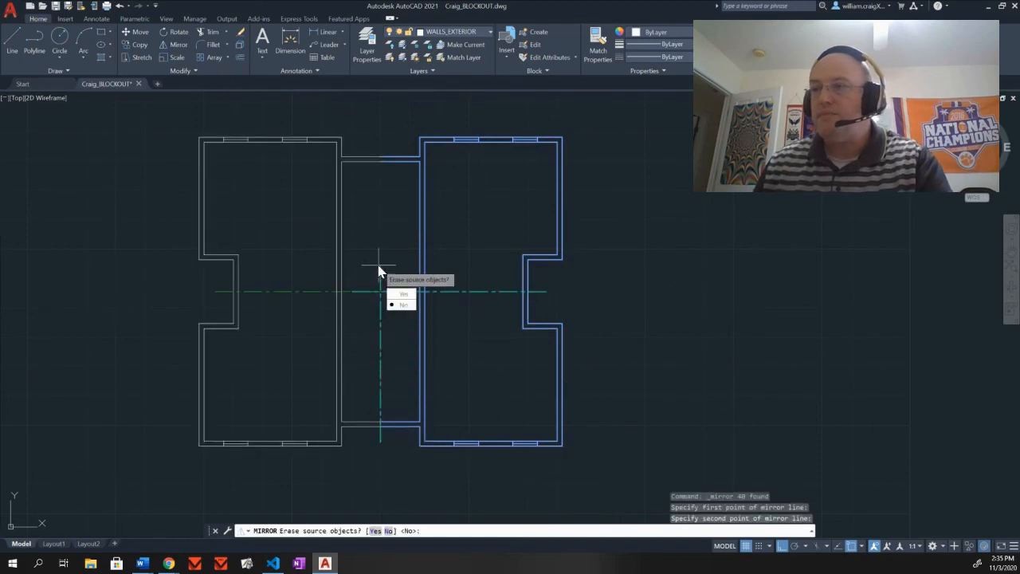
click(401, 305)
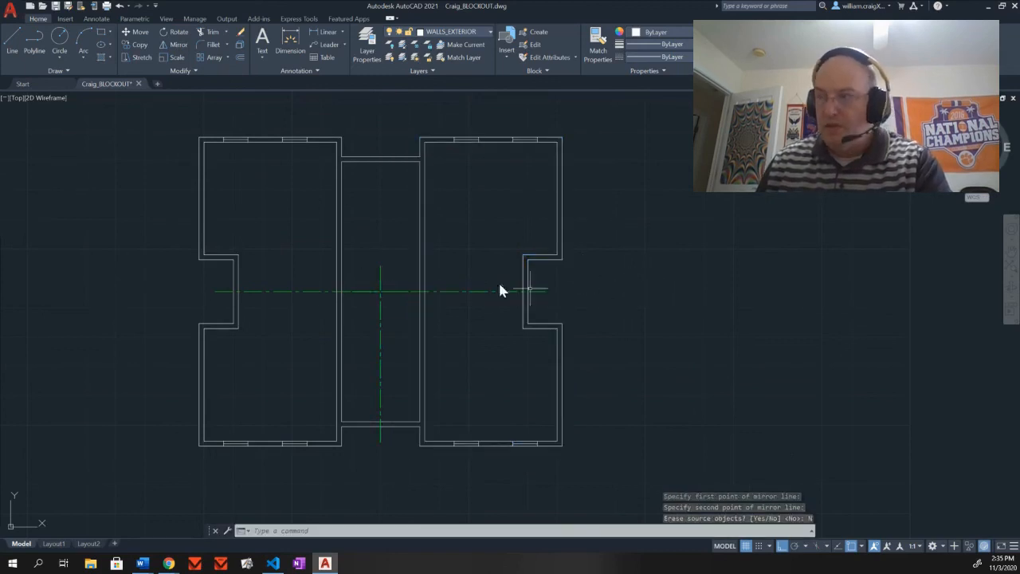
Stretch the vertical centerline's upper end up past the upper connecting wall to near the top exterior walls, and save the drawing.
click(380, 265)
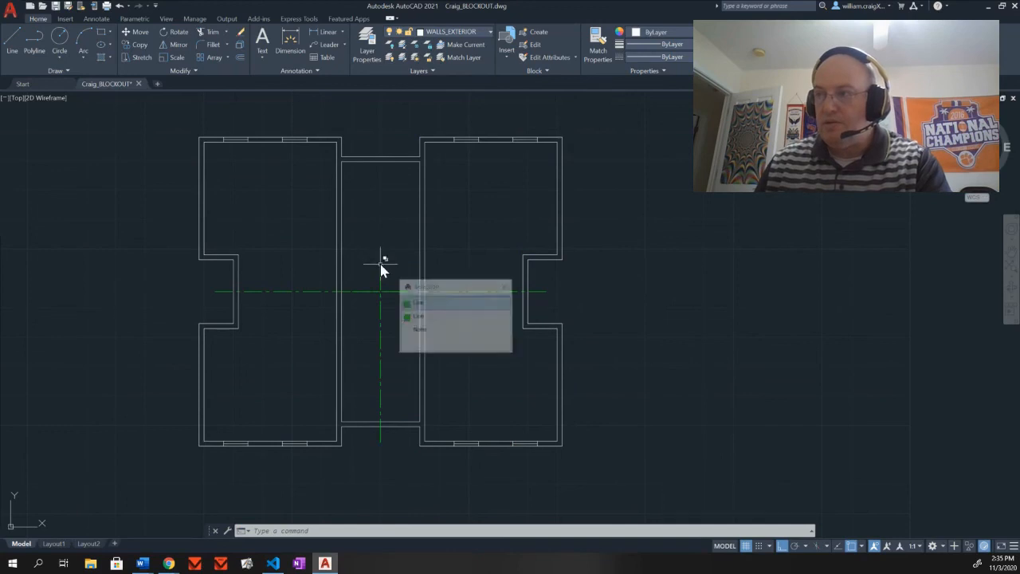
mouse_move(381, 268)
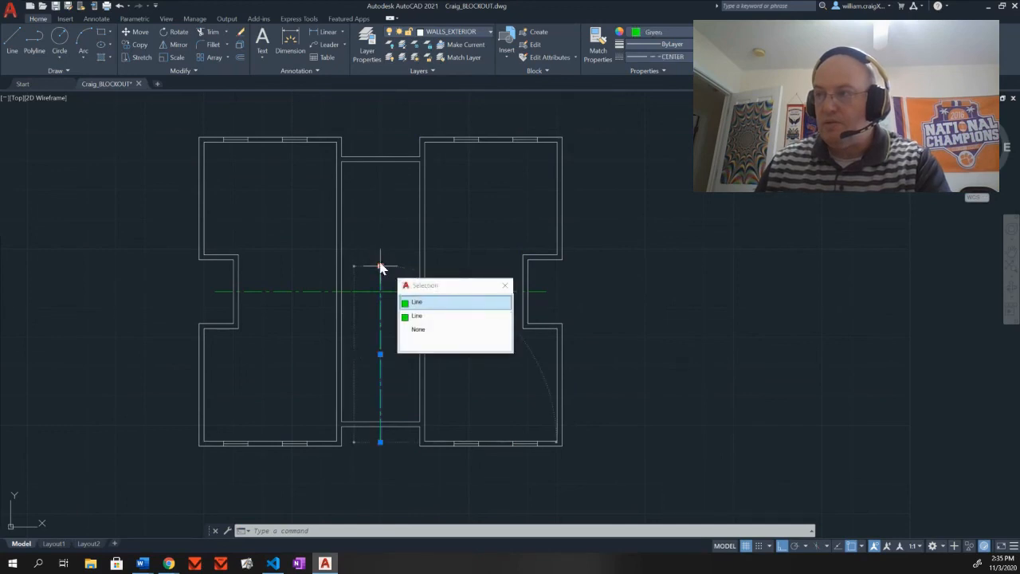
key(Escape)
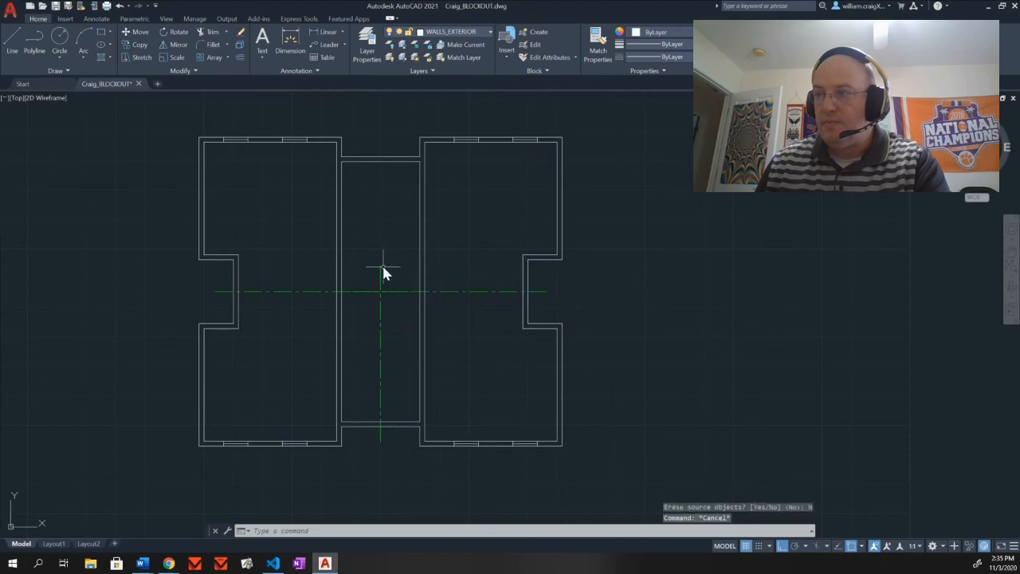
click(380, 266)
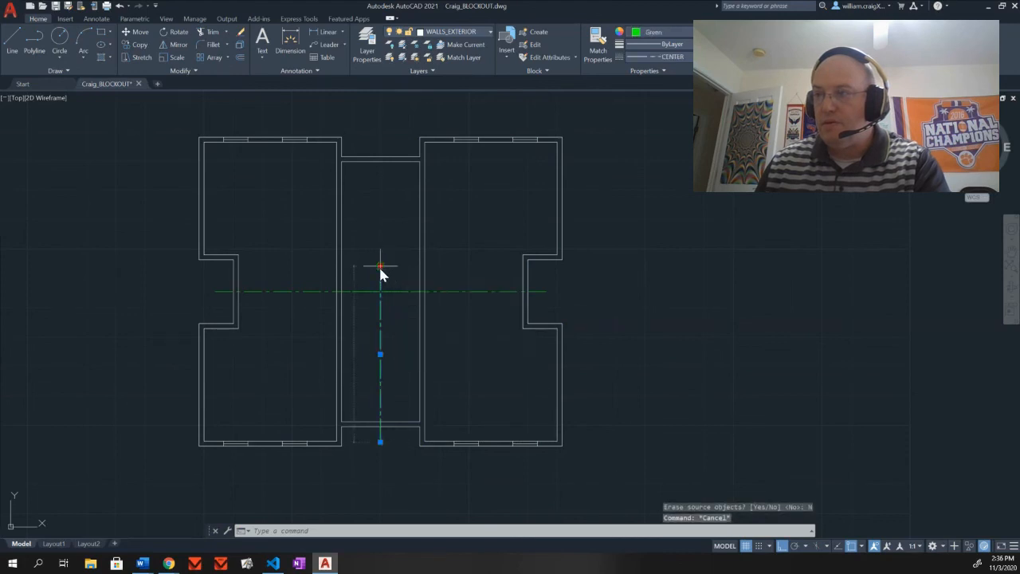
click(380, 267)
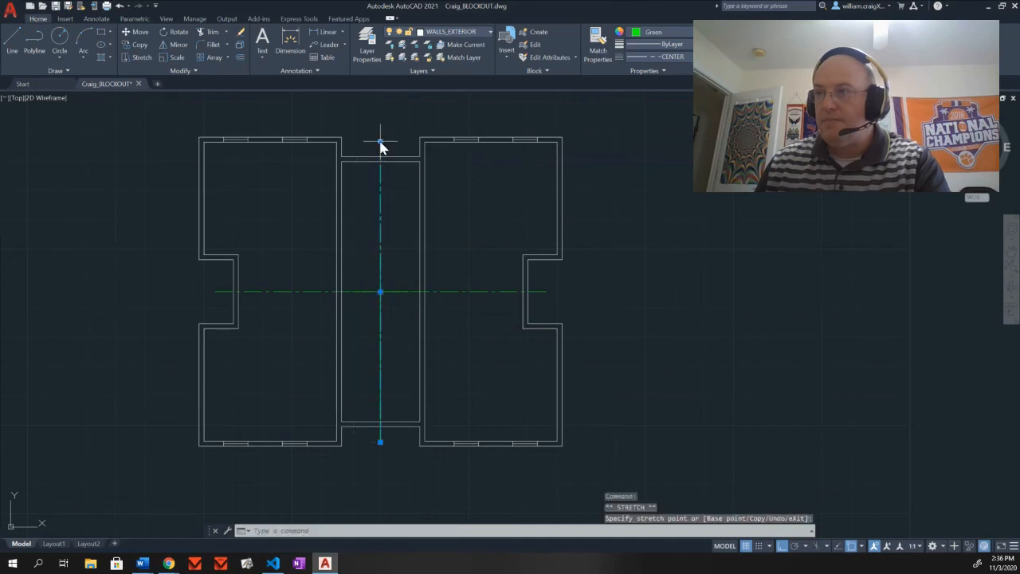
key(Escape)
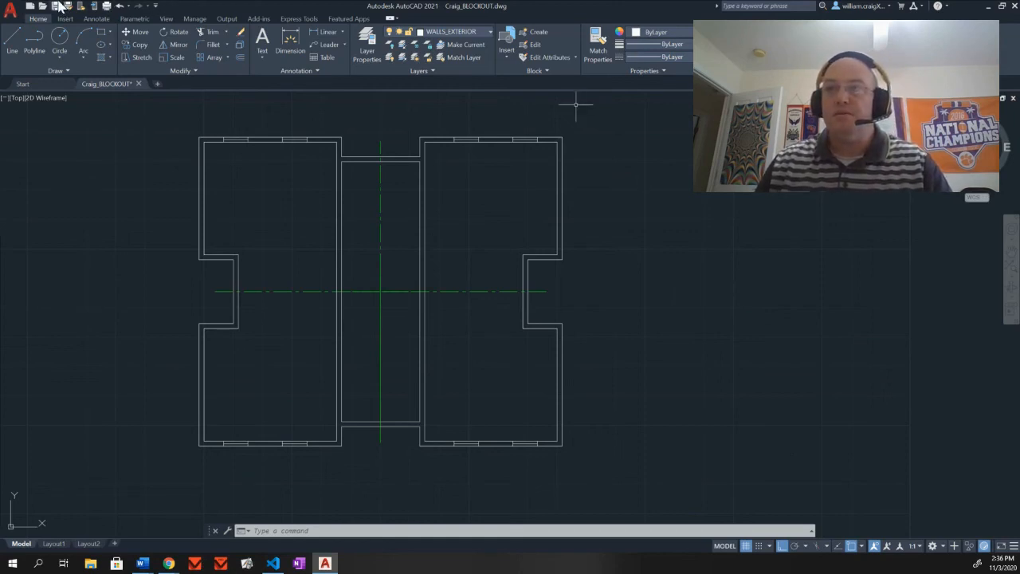
click(58, 6)
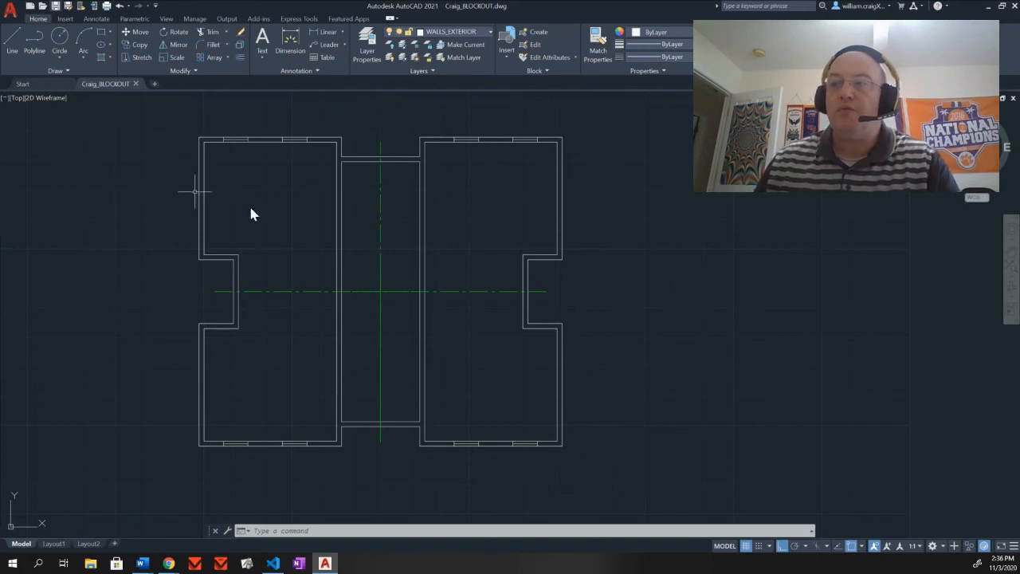
Select the vertical green centerline between the two mirrored halves of the plan.
click(382, 349)
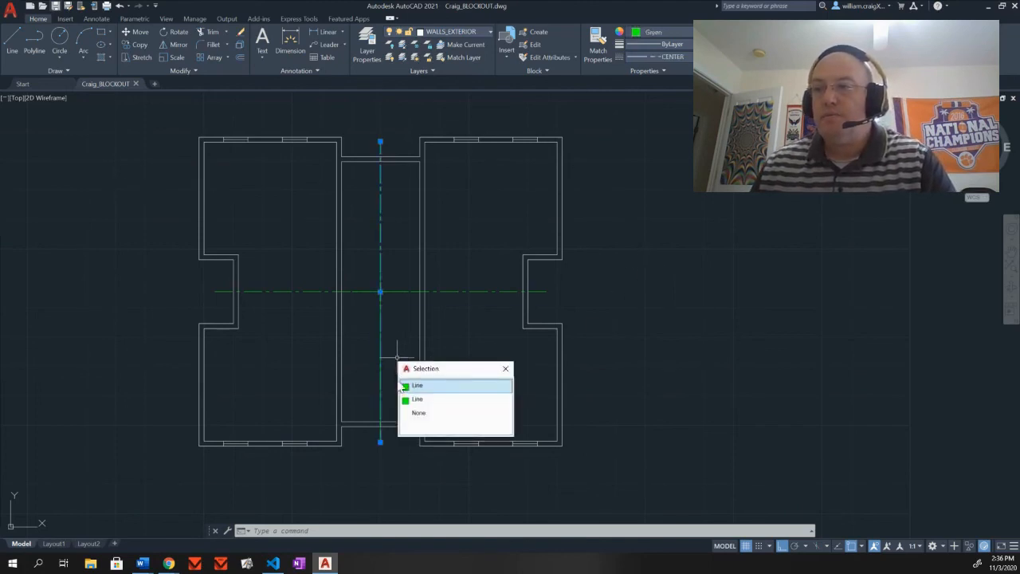
click(391, 343)
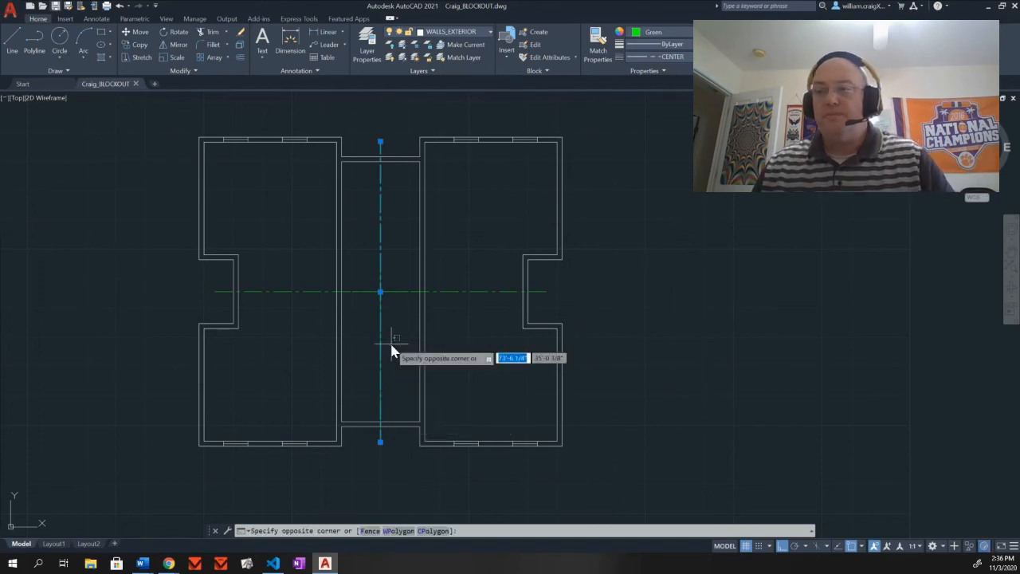
key(ctrl+s)
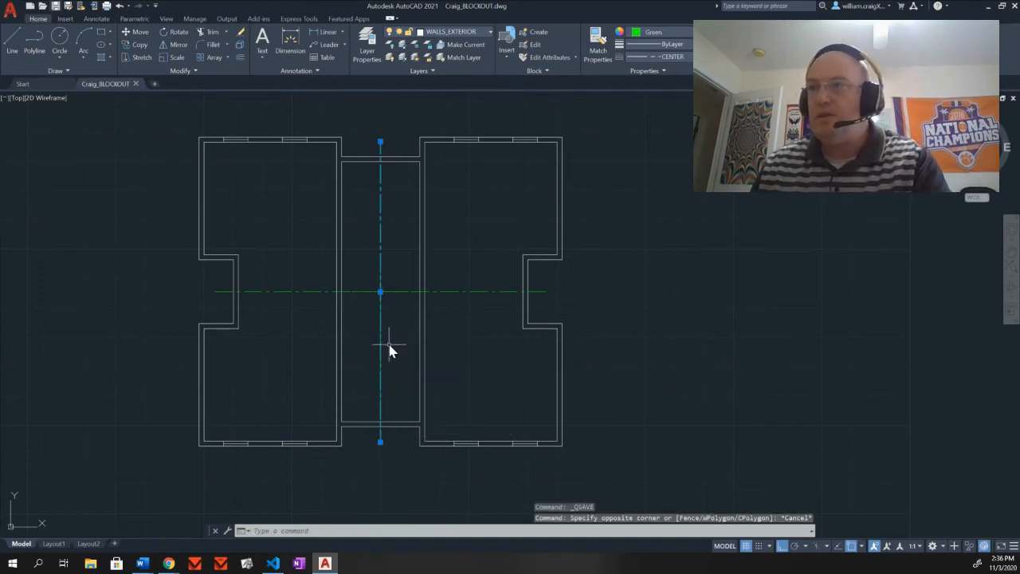